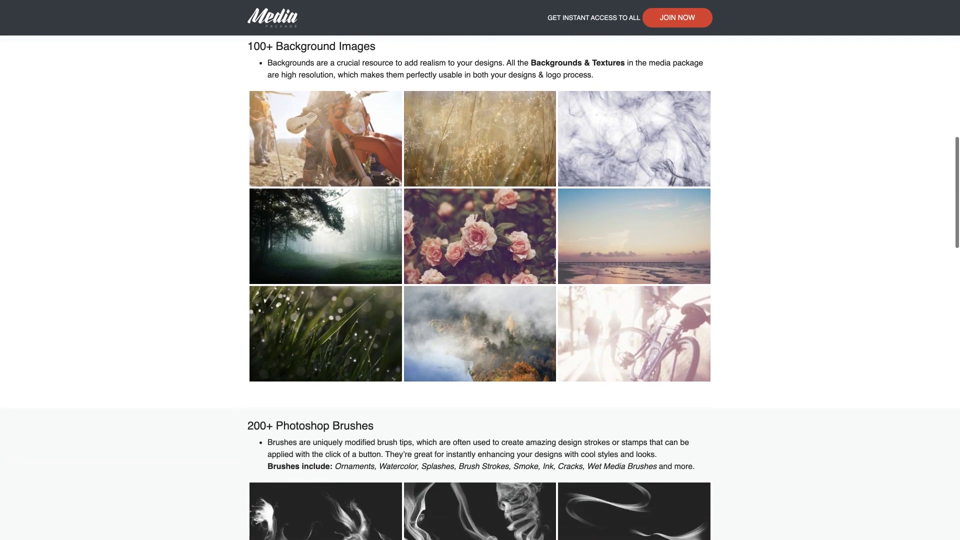
- Browse the Media Package page's backgrounds, brushes and shapes, and page through the enlarged shape and brush previews
scroll(480, 280, down, 10)
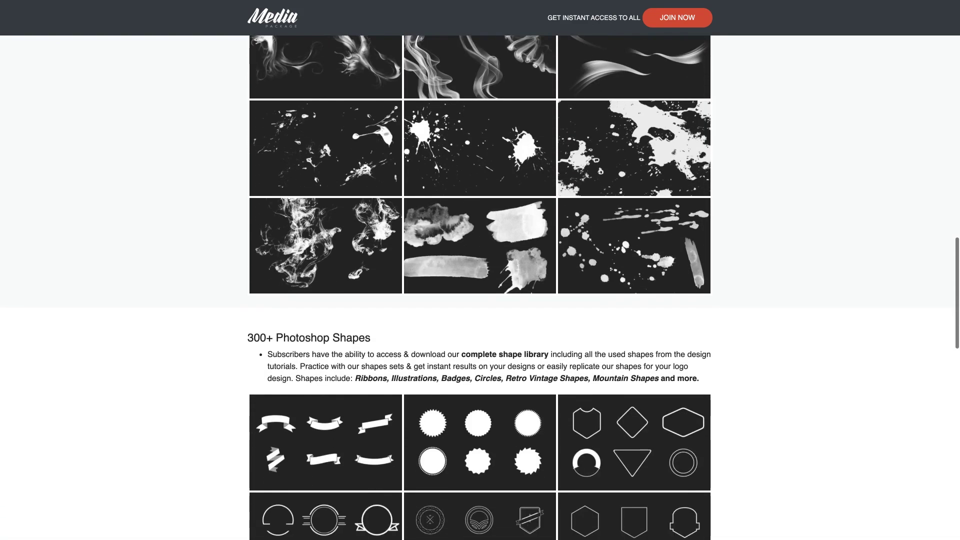
scroll(480, 280, down, 10)
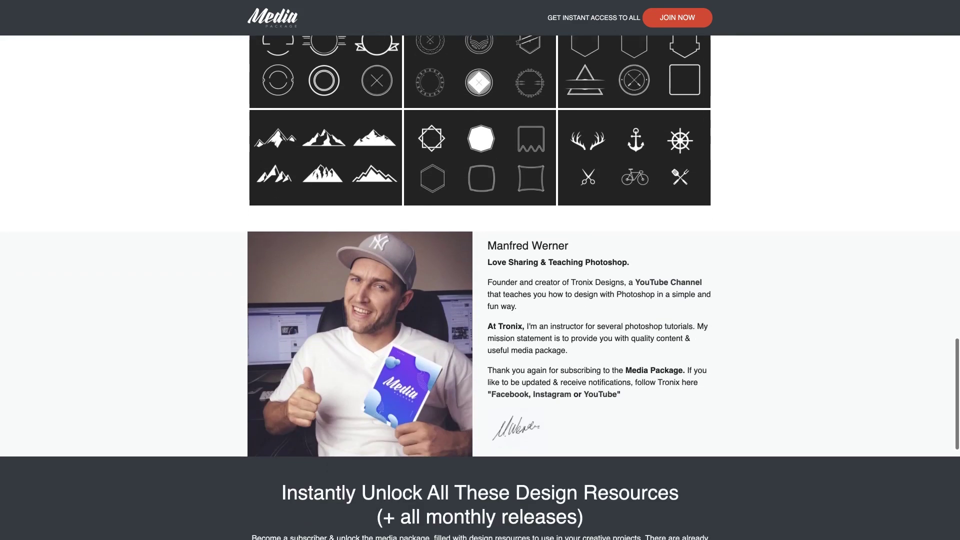
scroll(480, 280, down, 3)
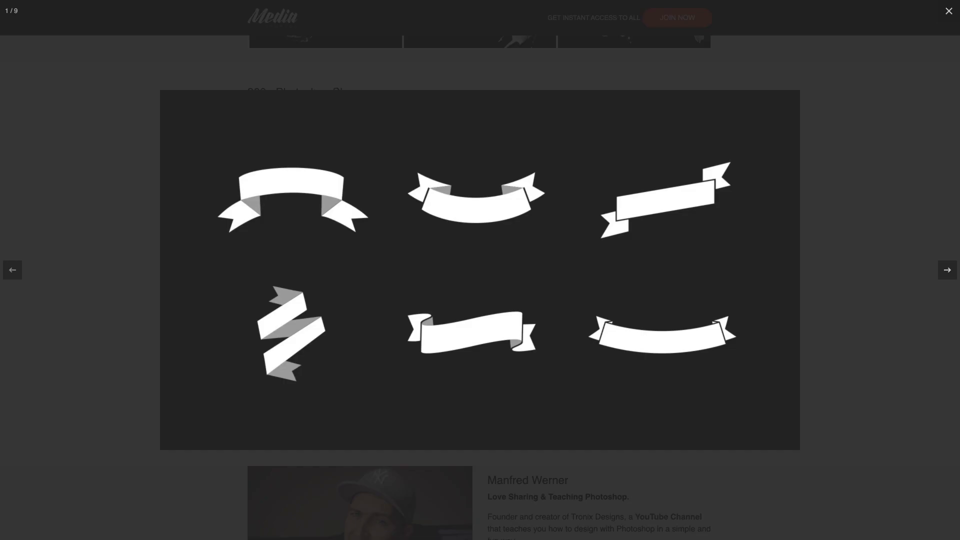
click(948, 271)
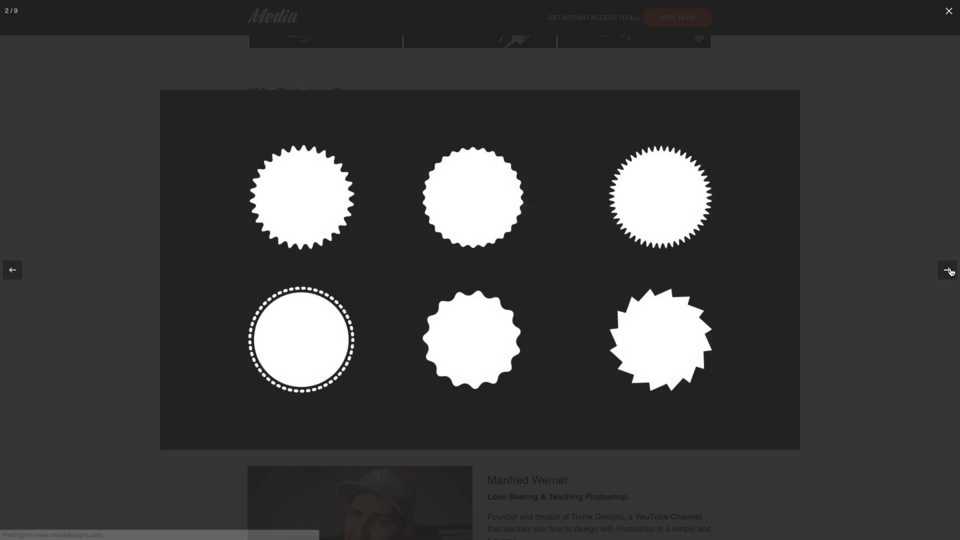
click(948, 270)
click(950, 272)
click(949, 273)
click(950, 274)
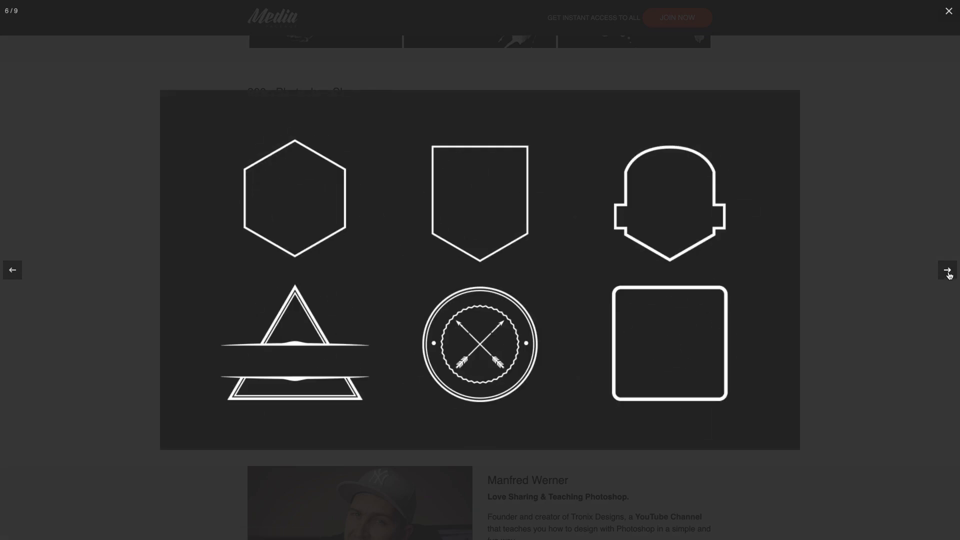
click(950, 274)
click(950, 274)
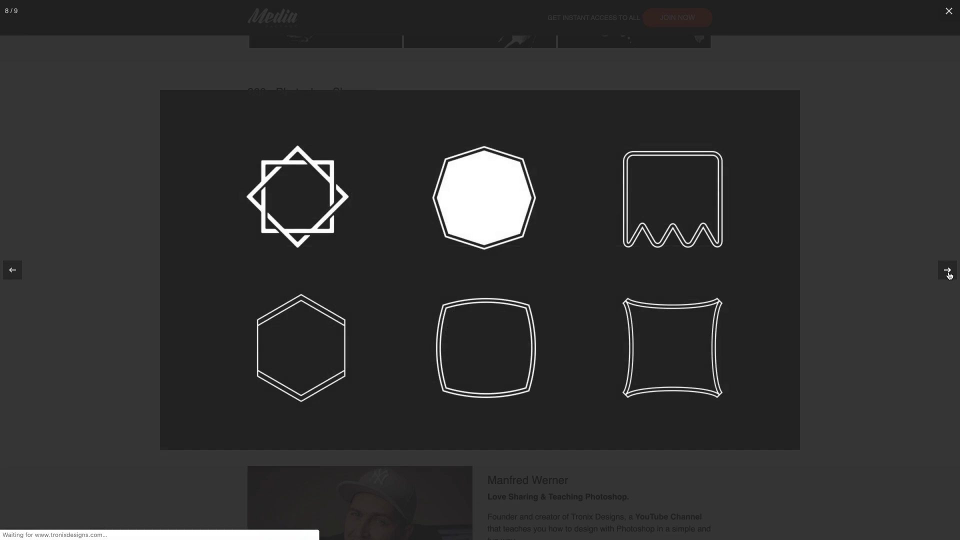
click(950, 275)
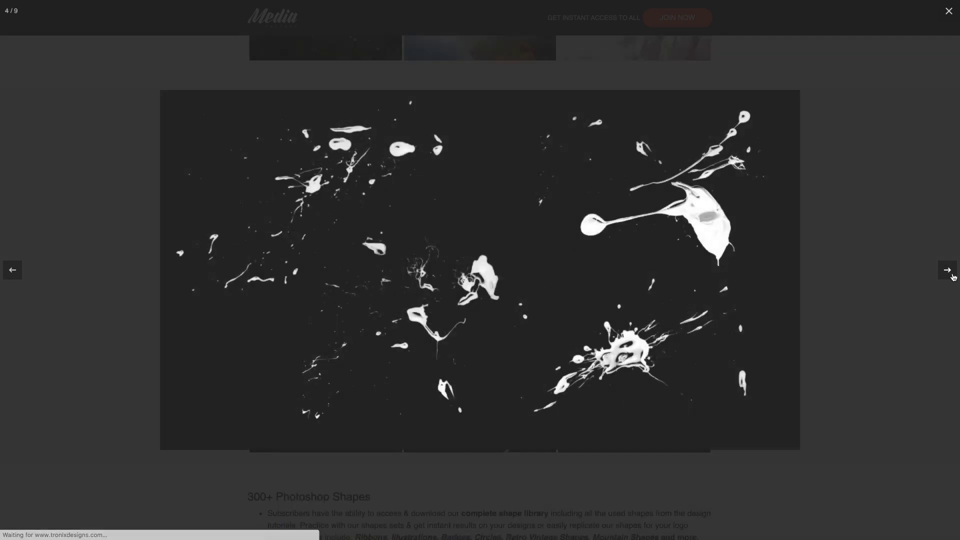
click(950, 274)
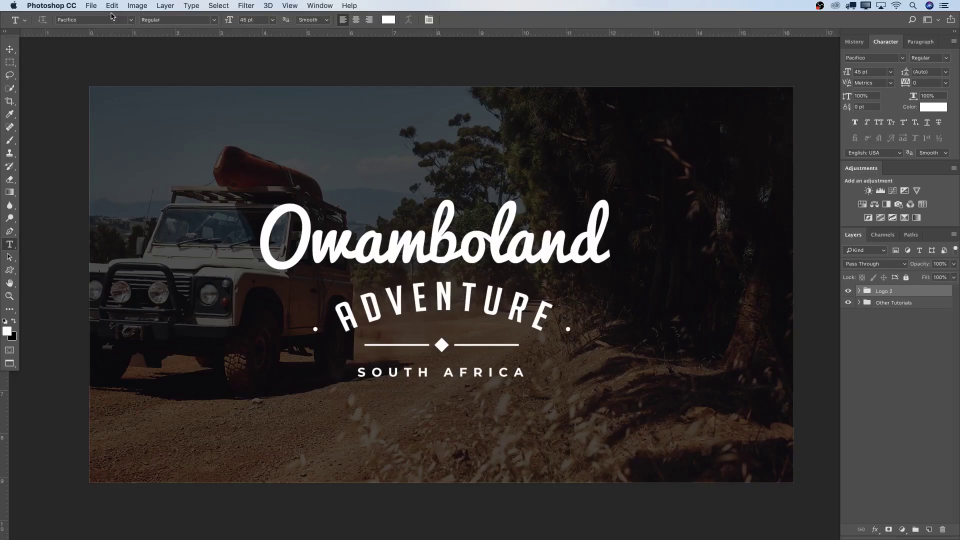
- Create a new document from the saved YouTube - 1920x1080 preset at 300 pixels per inch with a white background in Photoshop
click(93, 6)
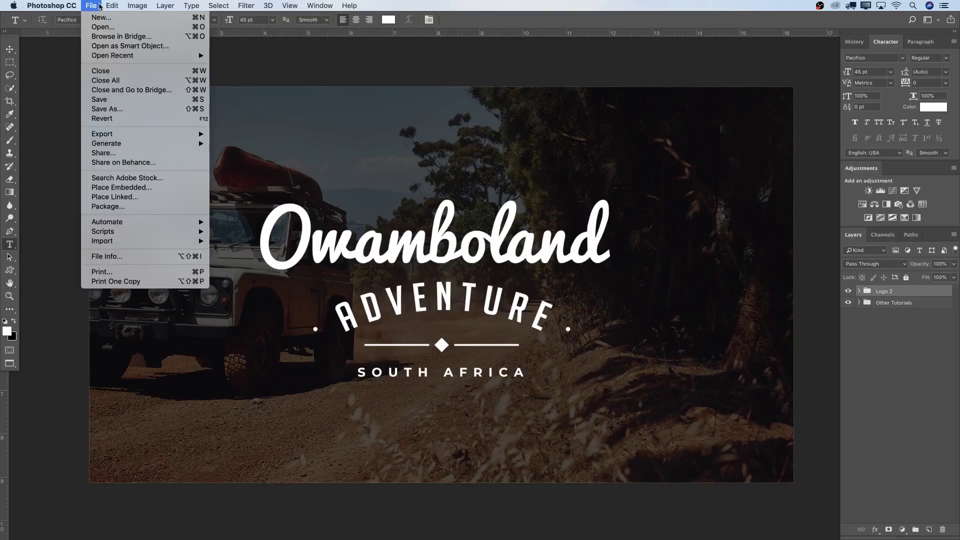
click(103, 18)
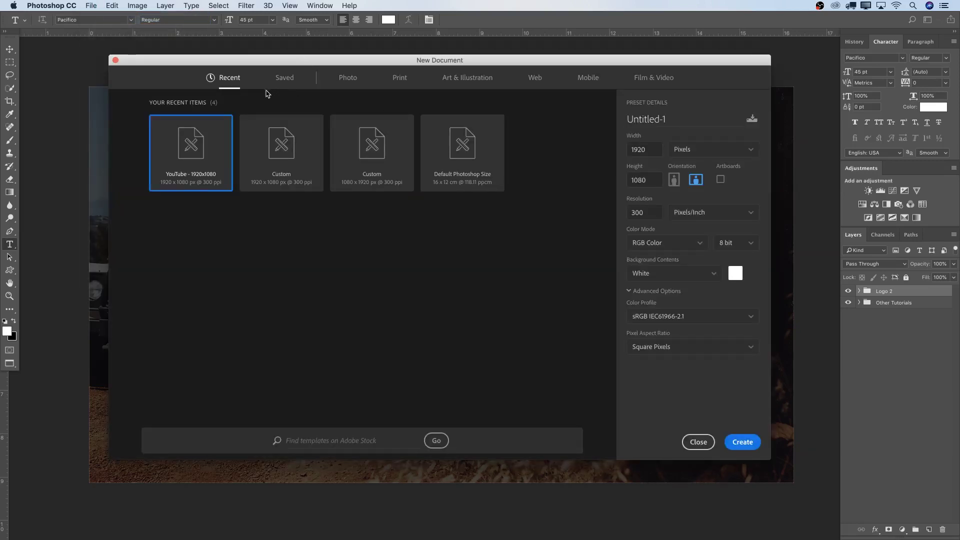
click(274, 80)
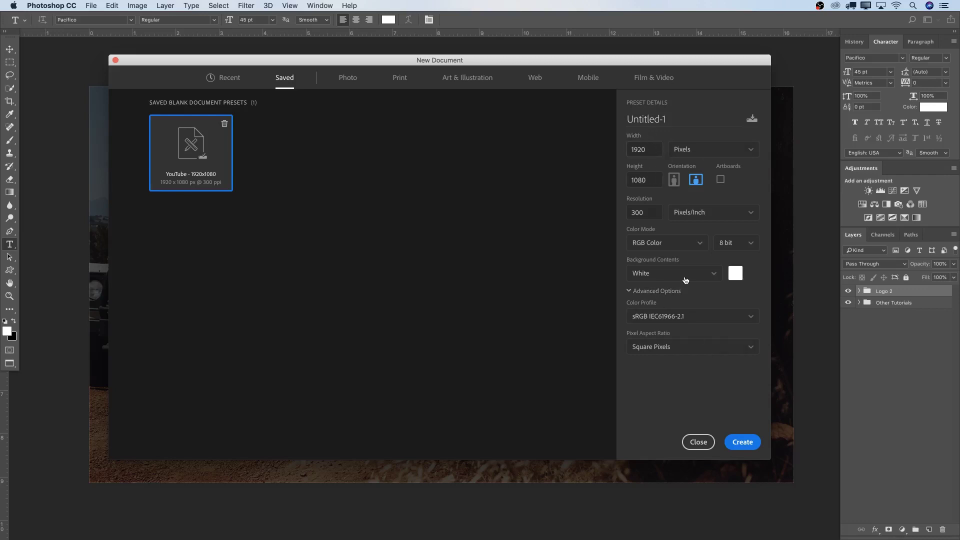
click(743, 441)
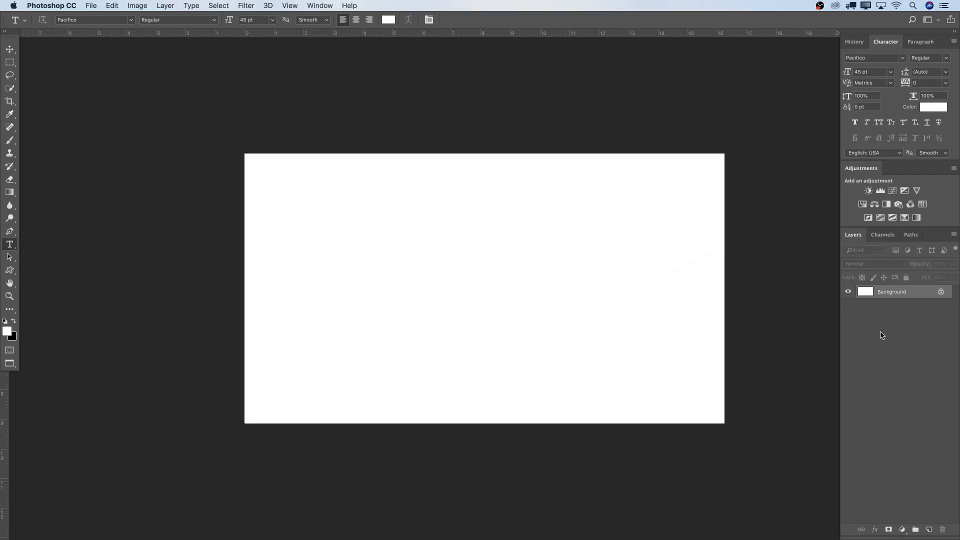
- Convert the locked Background into a regular layer with the default name and fill it with black
double_click(920, 295)
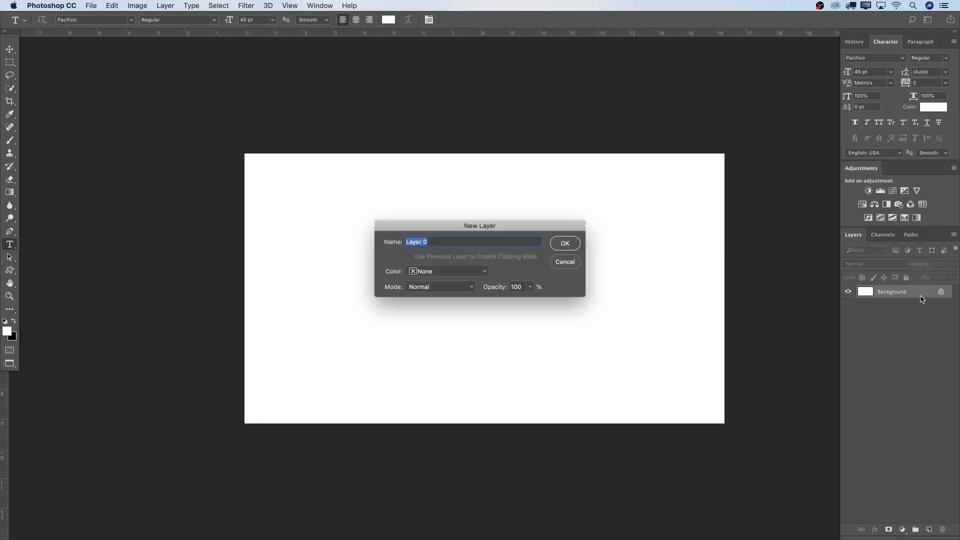
key(Return)
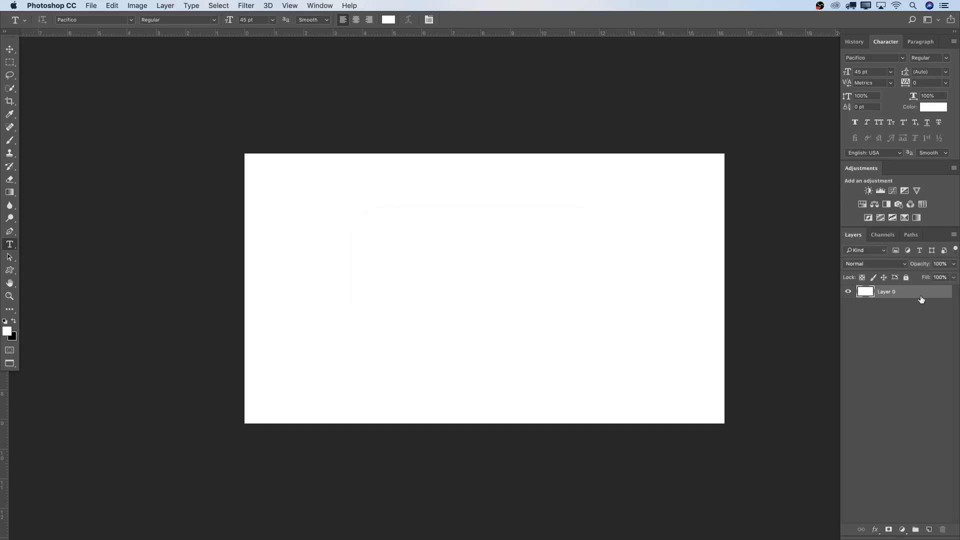
key(super+BackSpace)
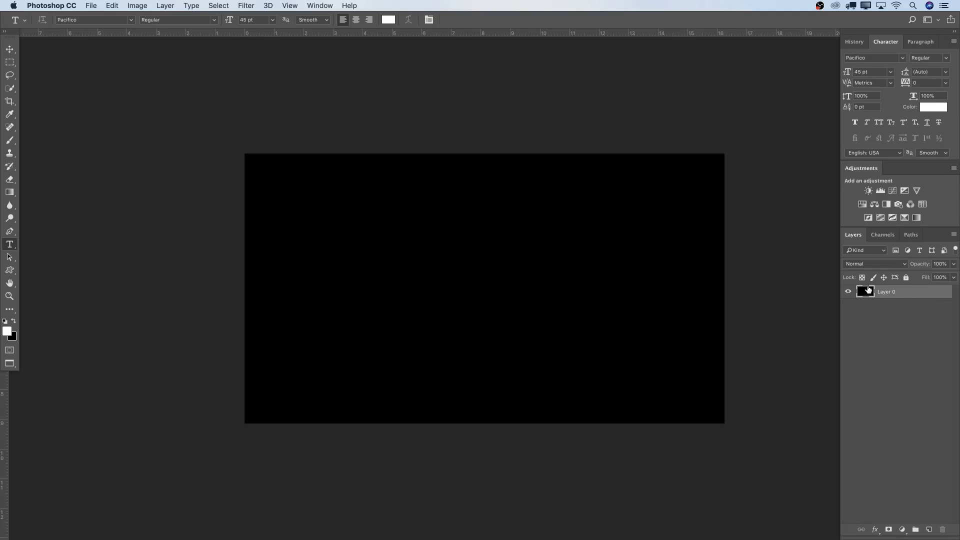
- Rename the black-filled layer "Balck"
double_click(887, 292)
text(Balck)
key(Return)
- View the finished Owamboland Adventure logo in Tronix Designs New2.psd in full-screen modes and return to the new black document
key(f)
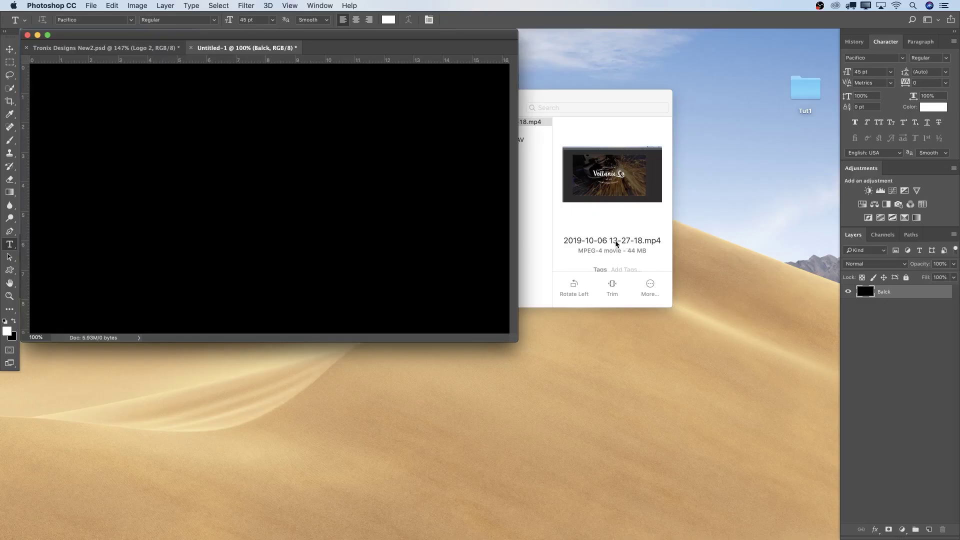
click(112, 47)
key(f)
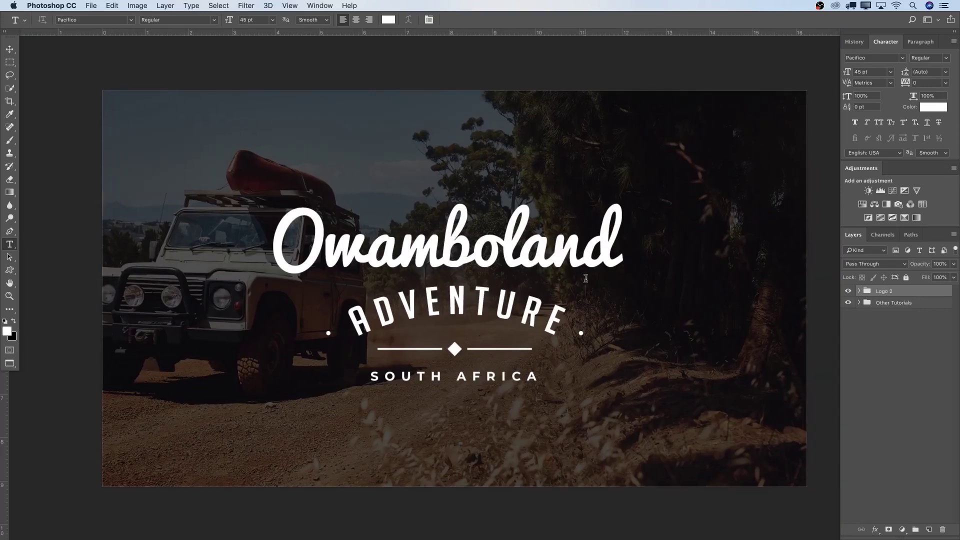
key(f)
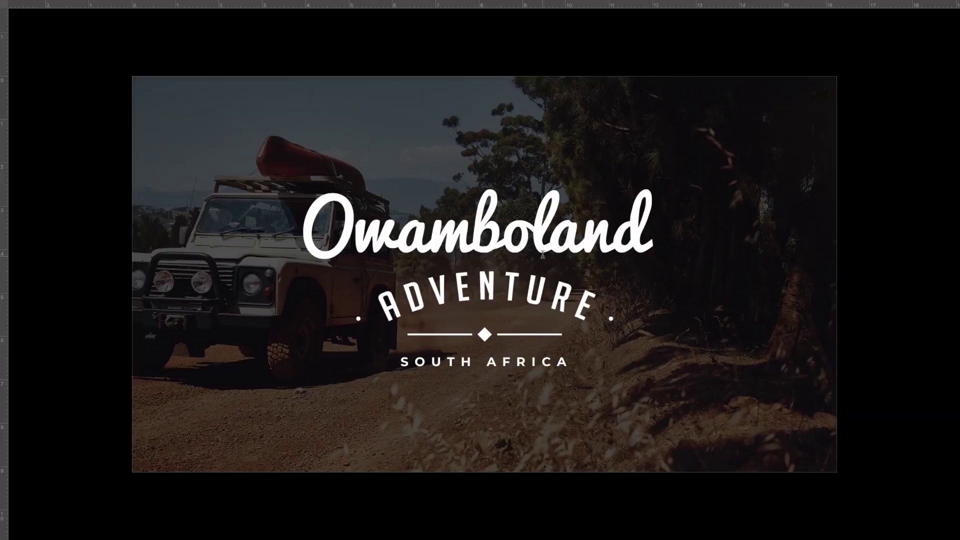
key(f)
click(297, 48)
key(f)
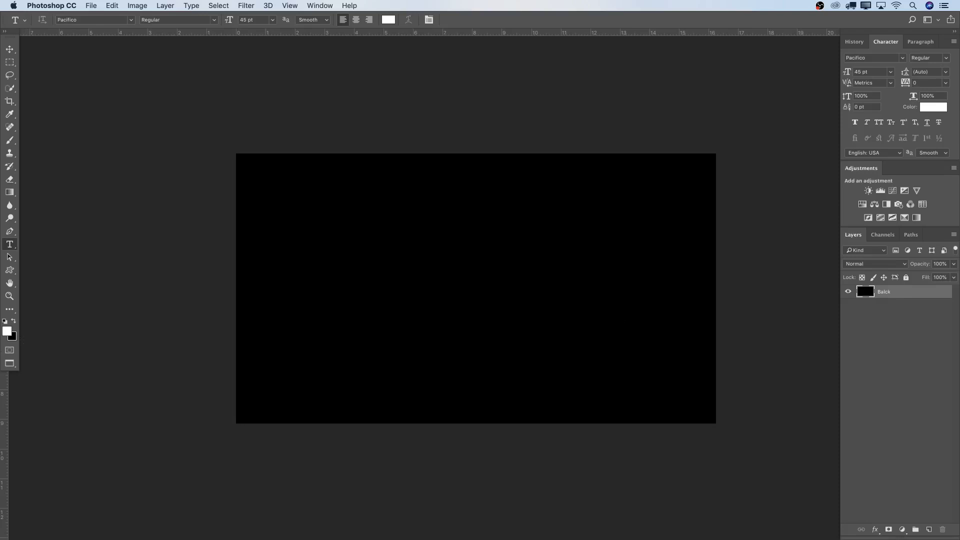
- Place the off-road vehicle photo Iamge.jpg above the black layer and fit it so it covers the whole canvas
drag(3, 345, 469, 293)
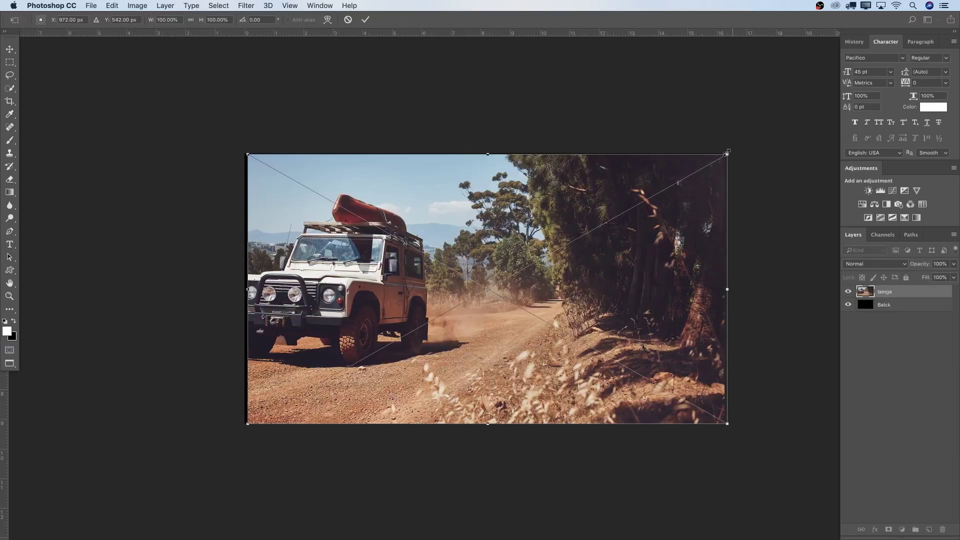
drag(728, 153, 744, 172)
key(Return)
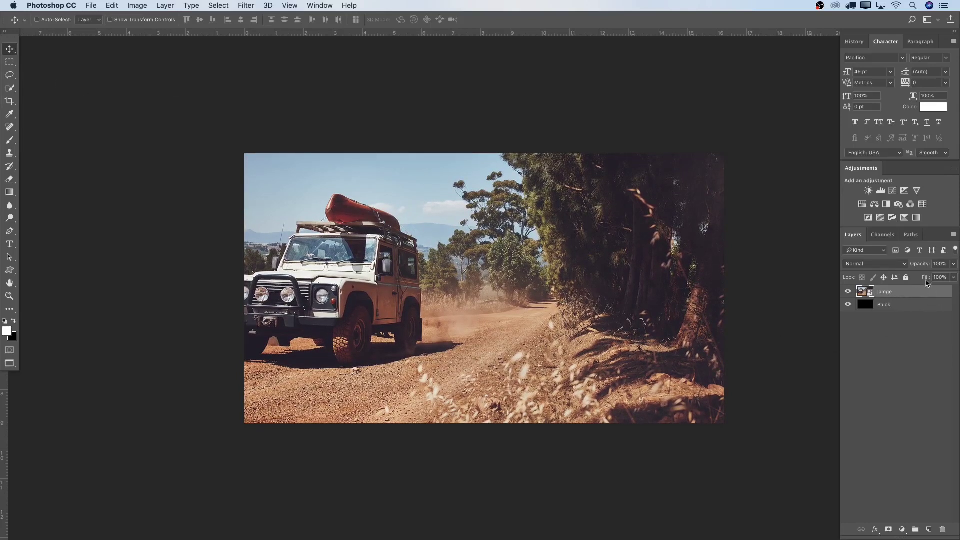
- Darken the vehicle photo by setting the Iamge layer's opacity to 36%
click(939, 263)
text(0)
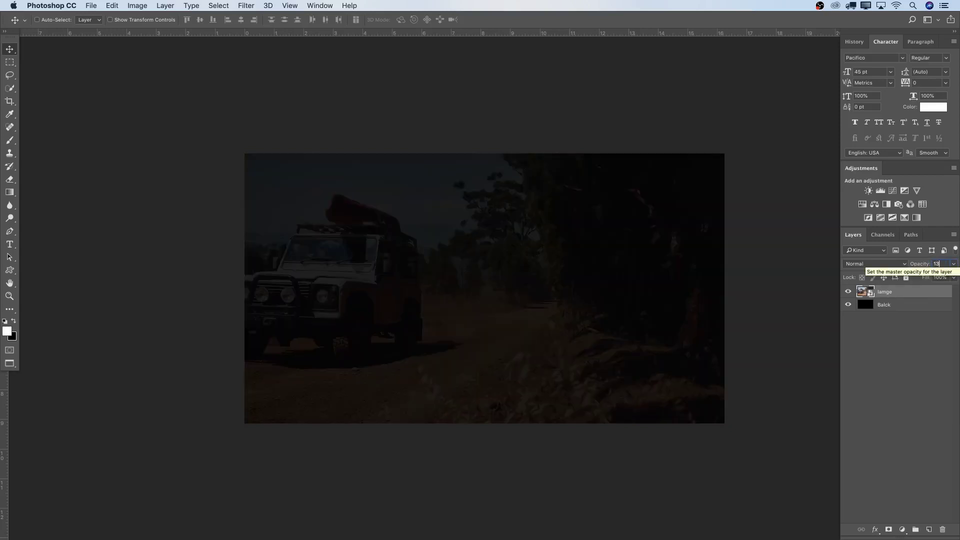
text(30)
key(BackSpace)
key(BackSpace)
text(40)
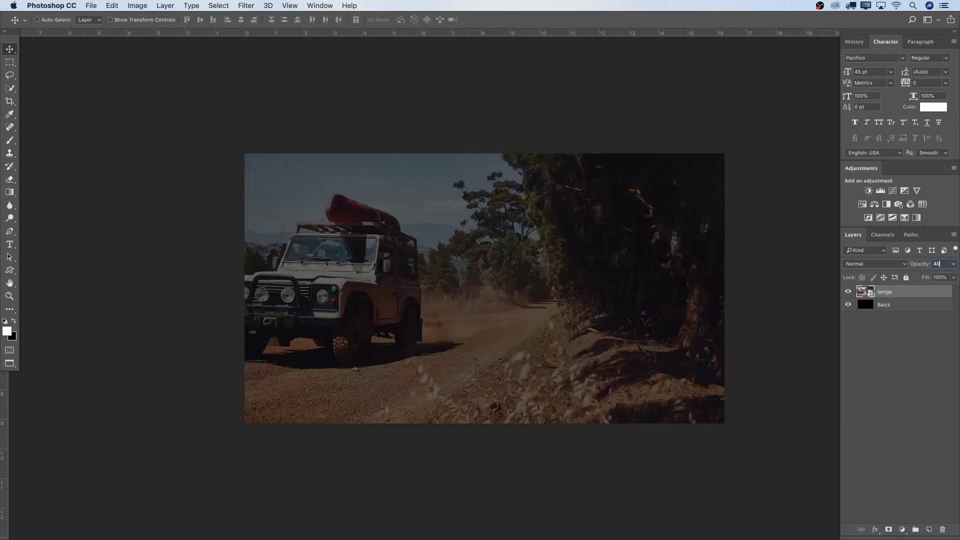
key(BackSpace)
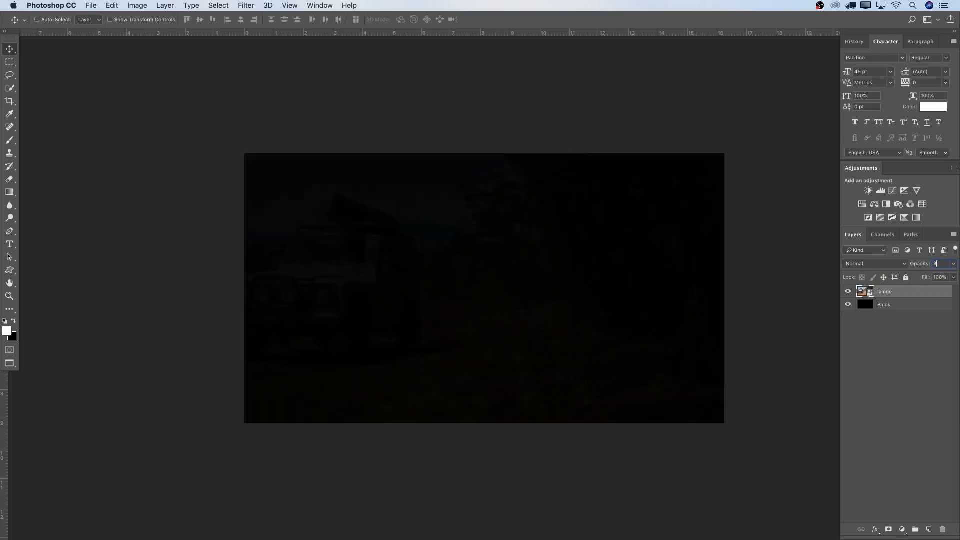
text(38)
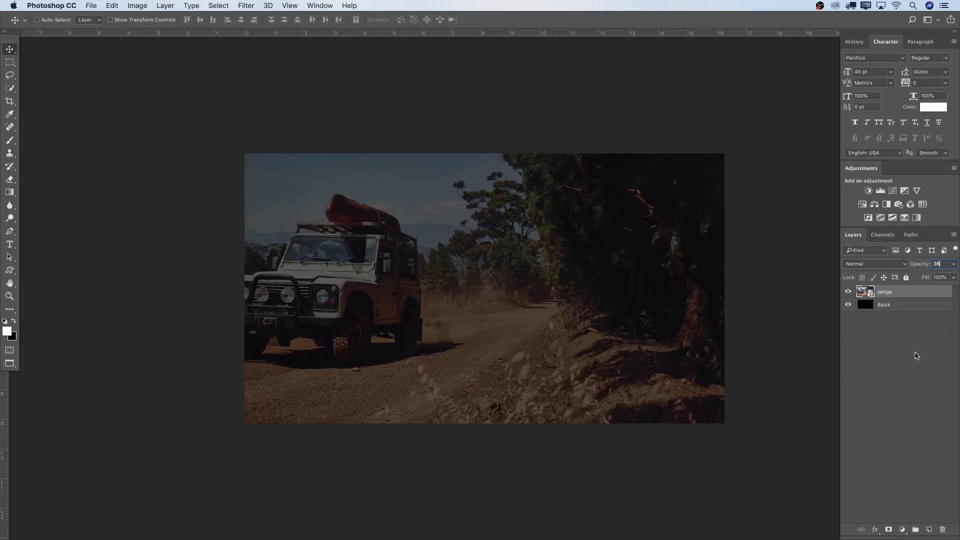
key(Return)
- Group the Iamge and Balck layers and name the group "Background"
double_click(901, 304)
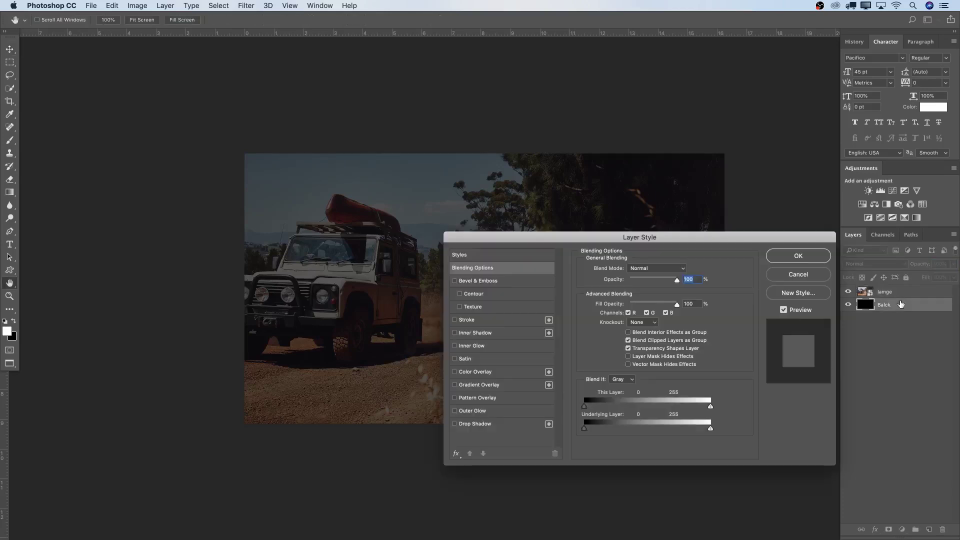
key(Escape)
key(super+g)
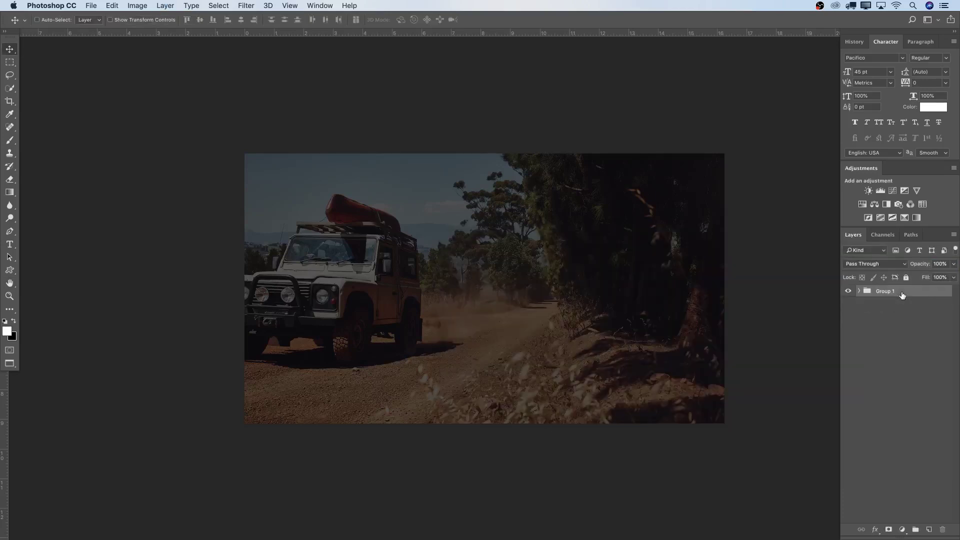
double_click(889, 291)
key(BackSpace)
text(Background)
key(Return)
- Add a Selective Color adjustment above the Iamge layer in the Background group and dock its enlarged Properties panel beside Adjustments
click(859, 291)
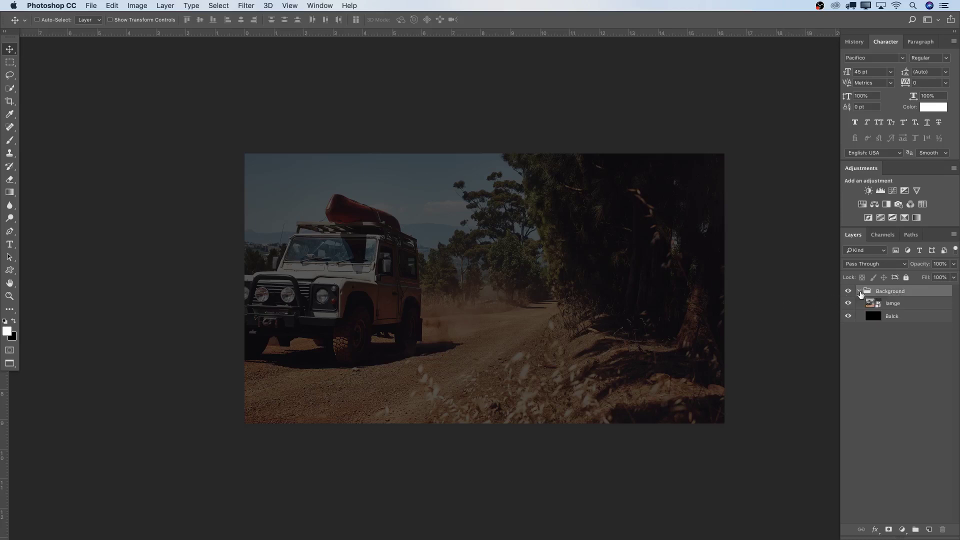
click(901, 306)
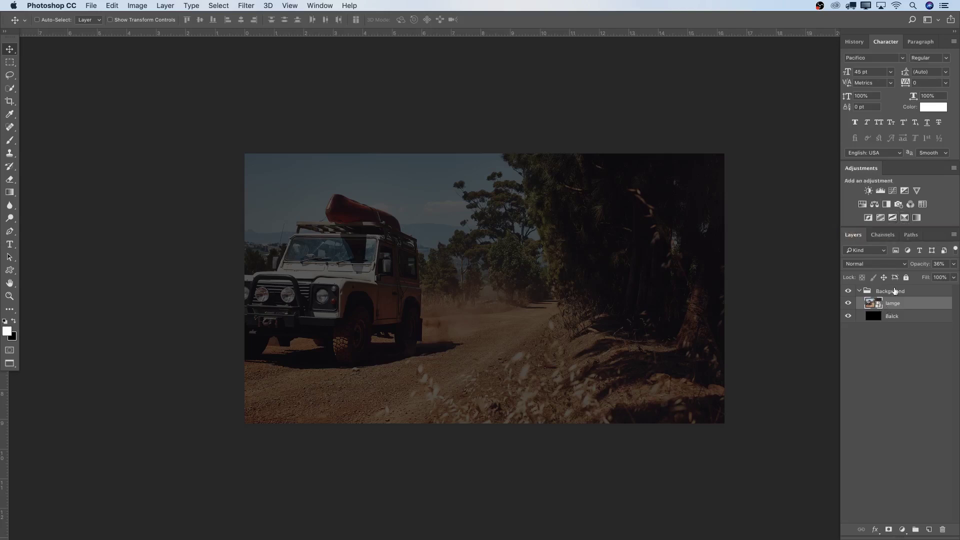
click(905, 219)
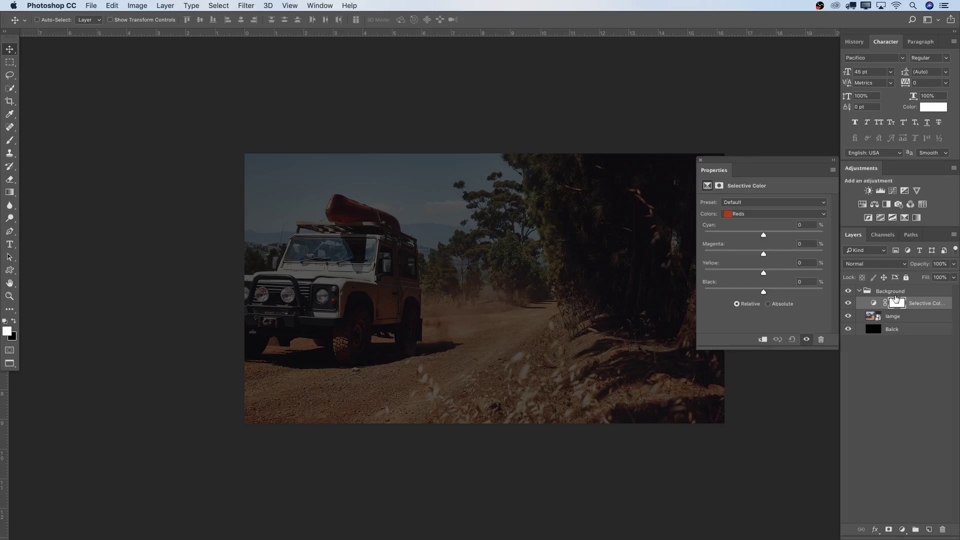
drag(726, 175, 900, 169)
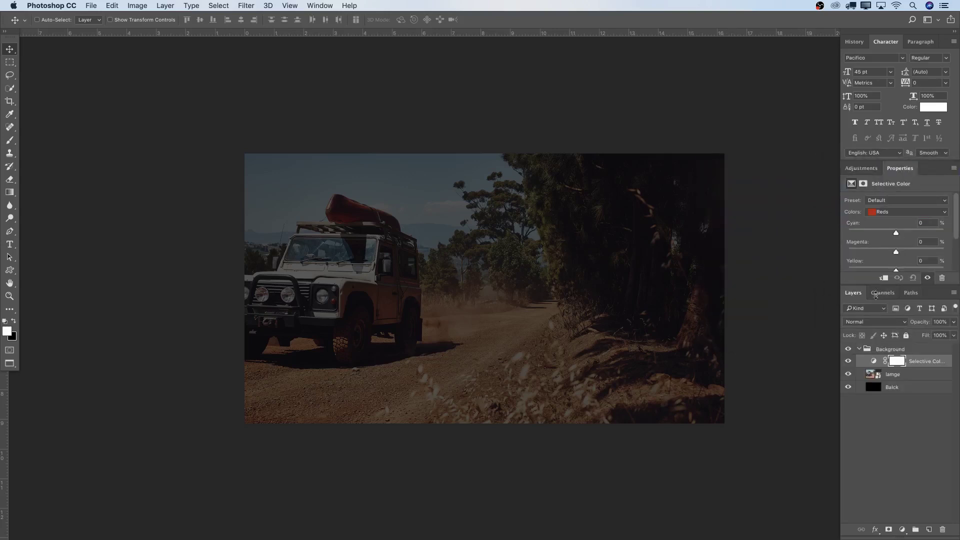
drag(876, 289, 877, 315)
- Try Selective Color on the Neutrals with Cyan -17, Magenta -17, Yellow -15 and Black +8, and delete the adjustment layer
click(888, 211)
click(889, 264)
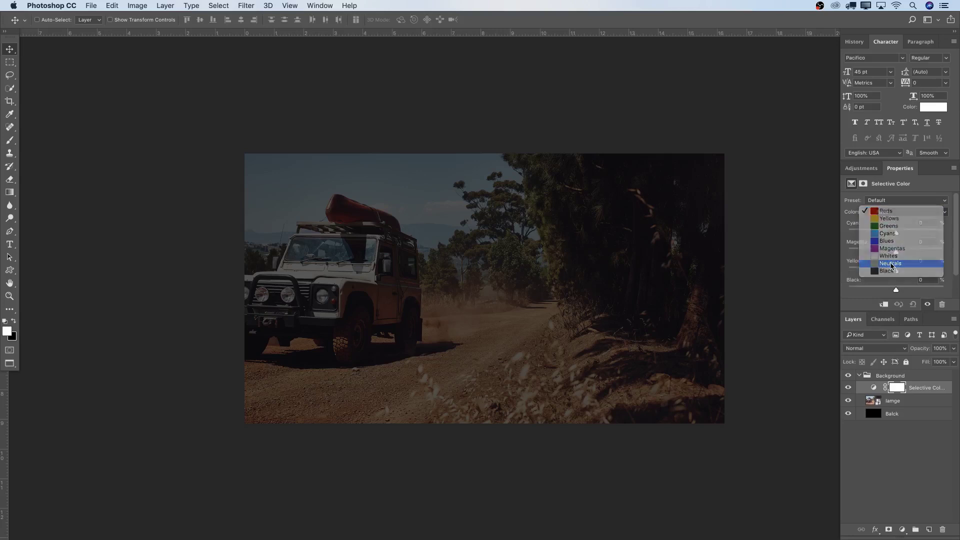
drag(896, 234, 903, 292)
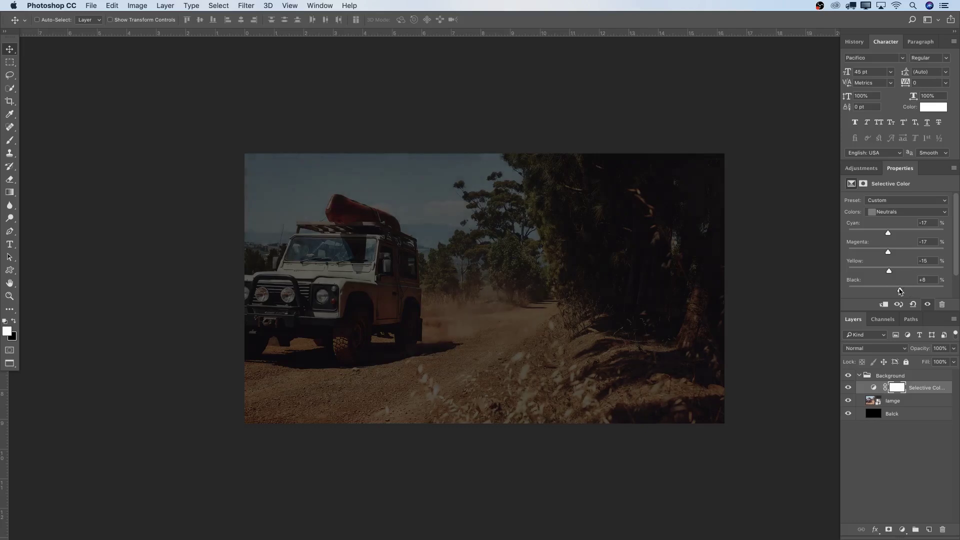
mouse_move(889, 232)
mouse_down()
mouse_move(903, 233)
mouse_move(886, 234)
mouse_move(896, 233)
mouse_up()
key(Delete)
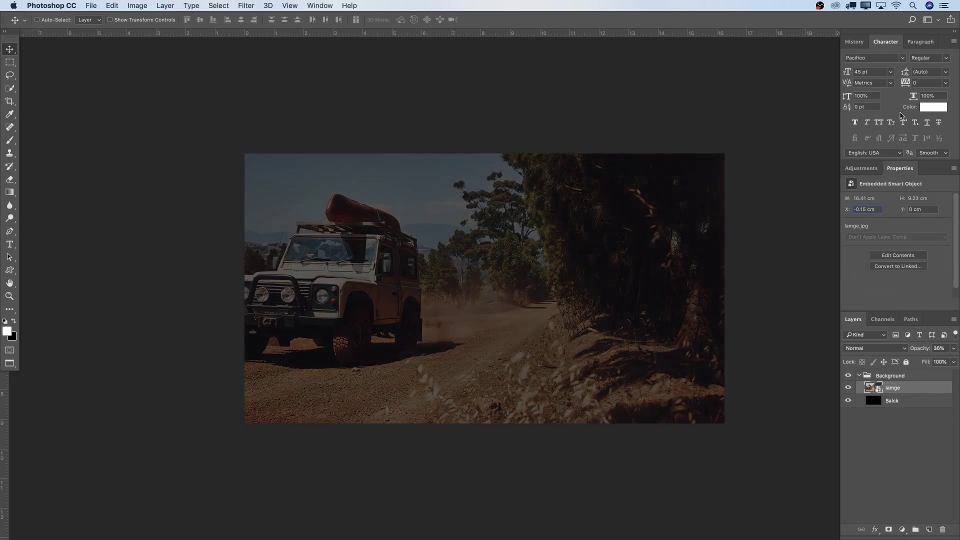
- Bring the Adjustments panel to the front and collapse the Background group in the layer stack
click(861, 168)
click(323, 5)
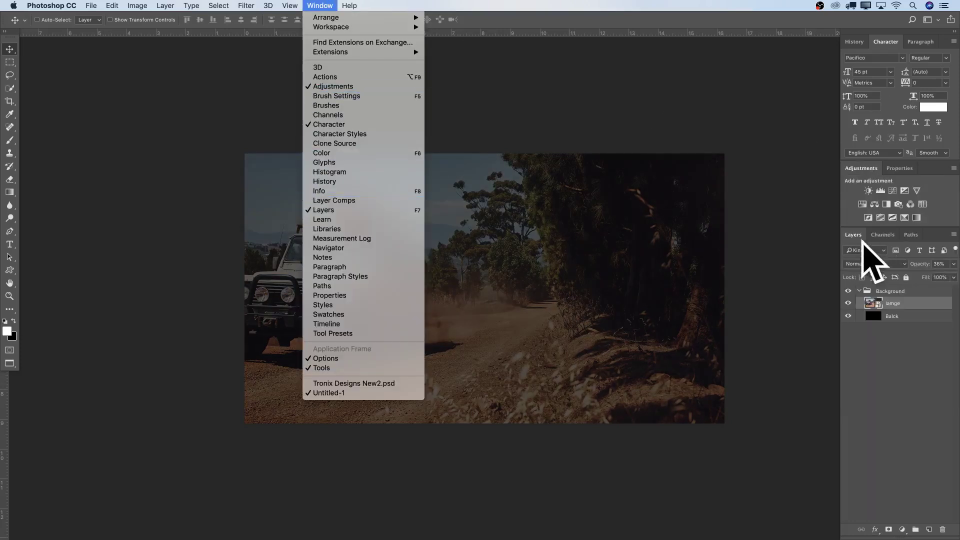
click(862, 336)
click(860, 291)
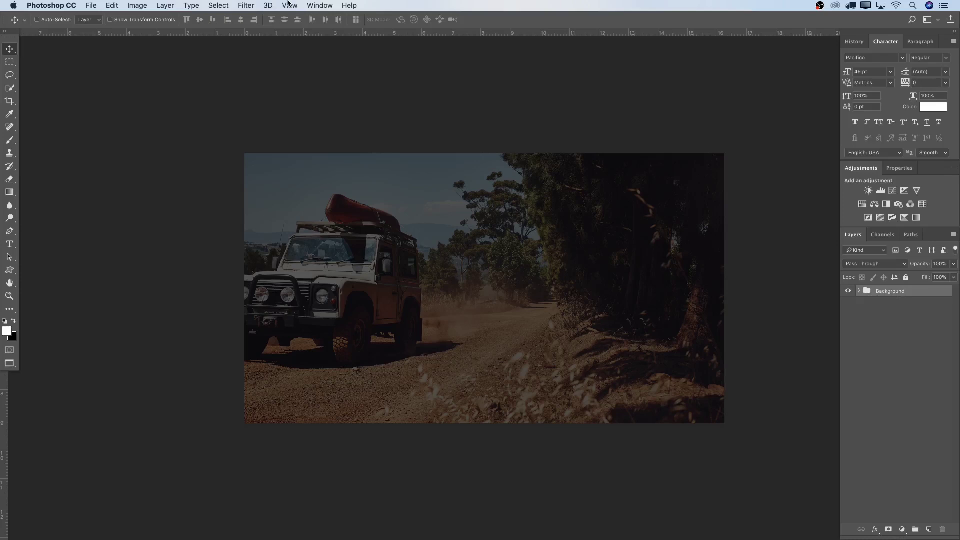
- Add a horizontal guide at 50% through the middle of the canvas
click(288, 5)
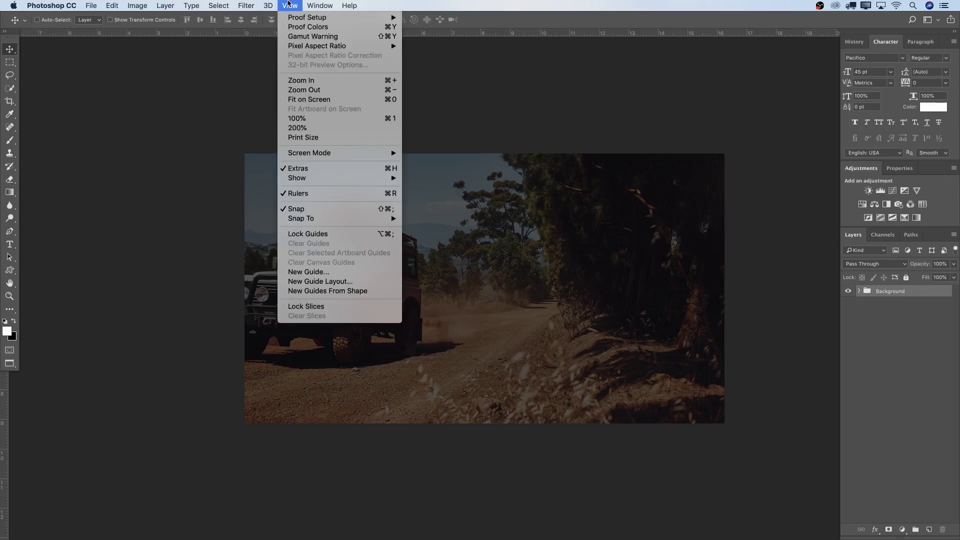
click(313, 271)
text(50)
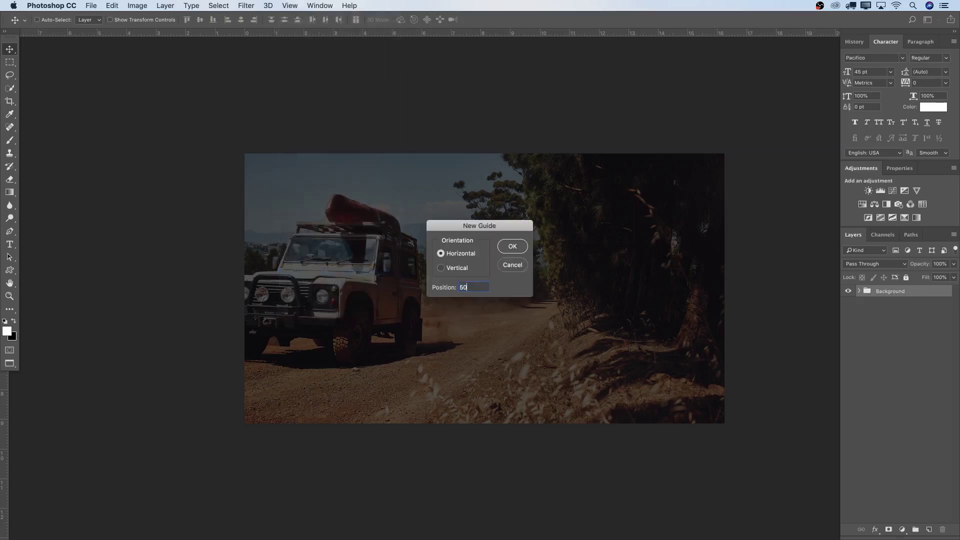
click(505, 248)
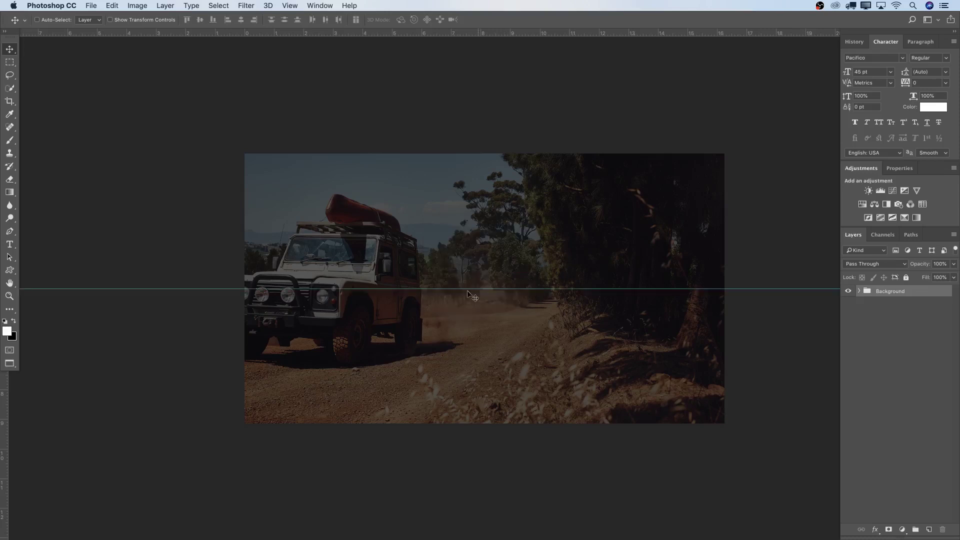
- Add a vertical guide at 50% so it crosses the horizontal guide at the canvas center
click(319, 5)
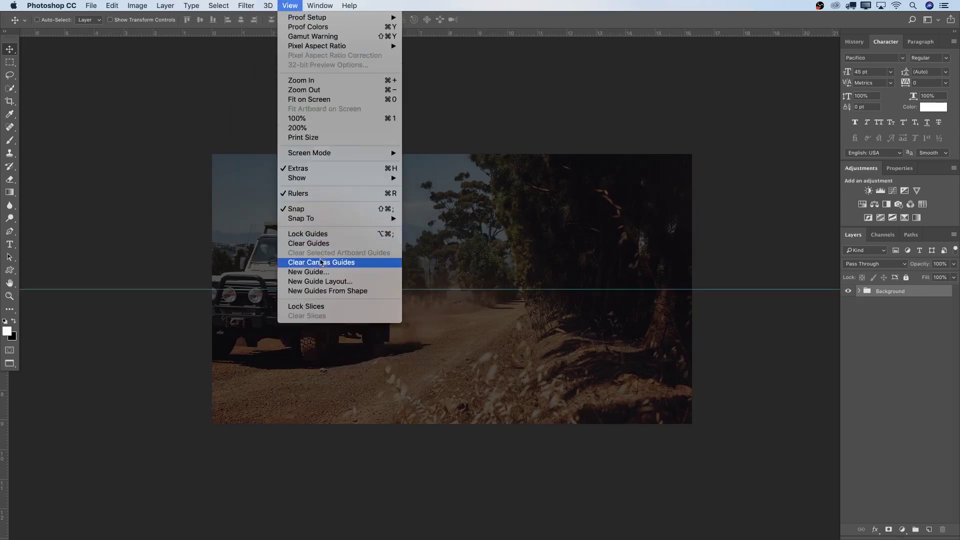
click(308, 272)
click(453, 270)
text(50)
key(Return)
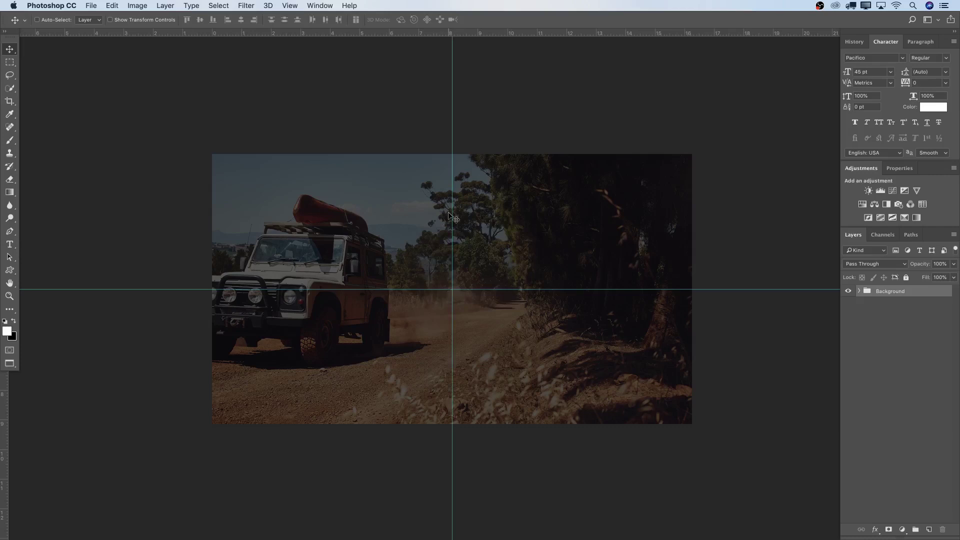
- Draw a wide text box across the upper part of the photo and enter "Owamboland" in white Pacifico Regular, 45 pt
key(t)
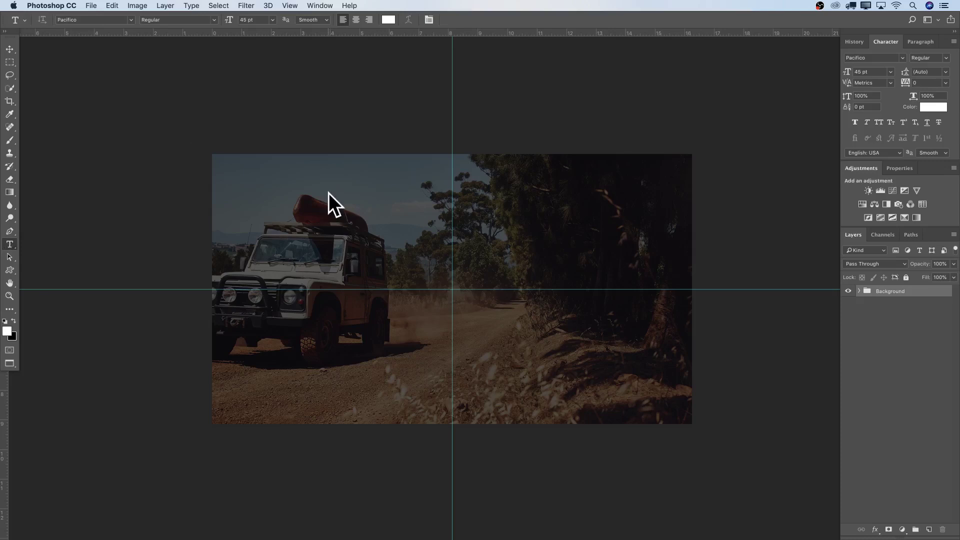
drag(274, 185, 618, 265)
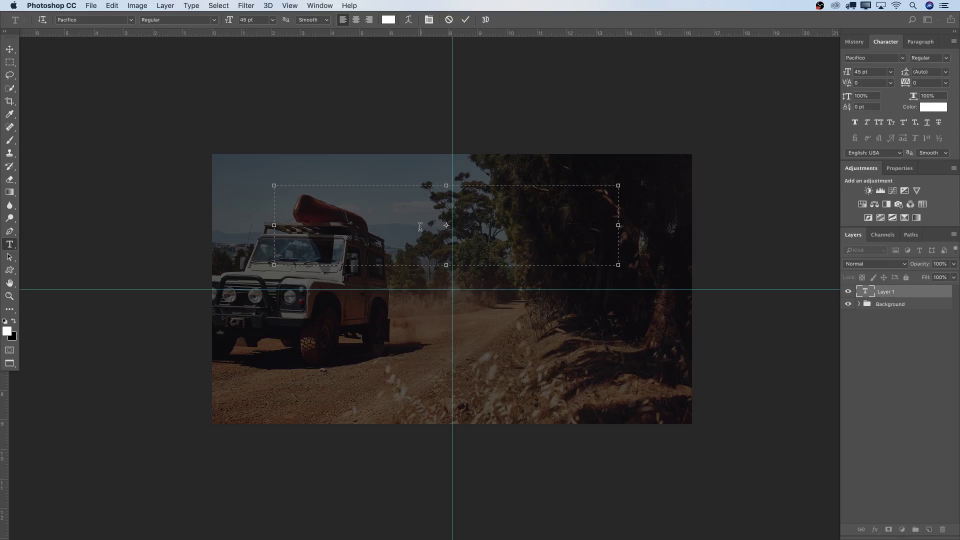
text(O)
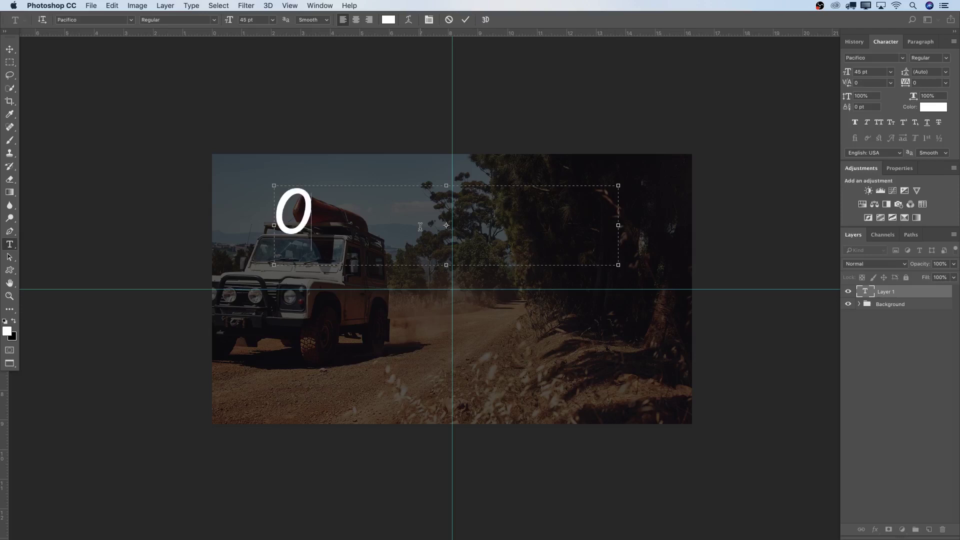
text(wambo)
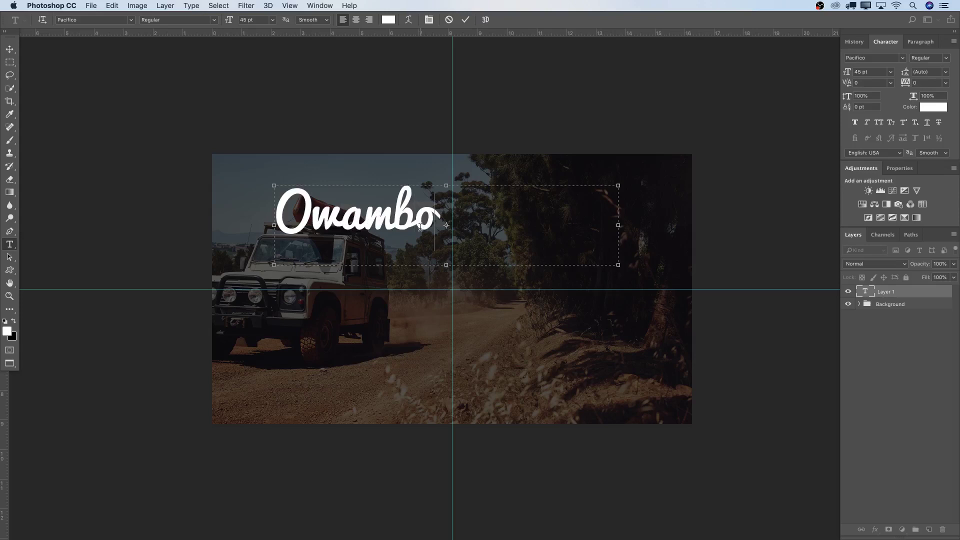
key(BackSpace)
text(oln)
key(BackSpace)
text(and)
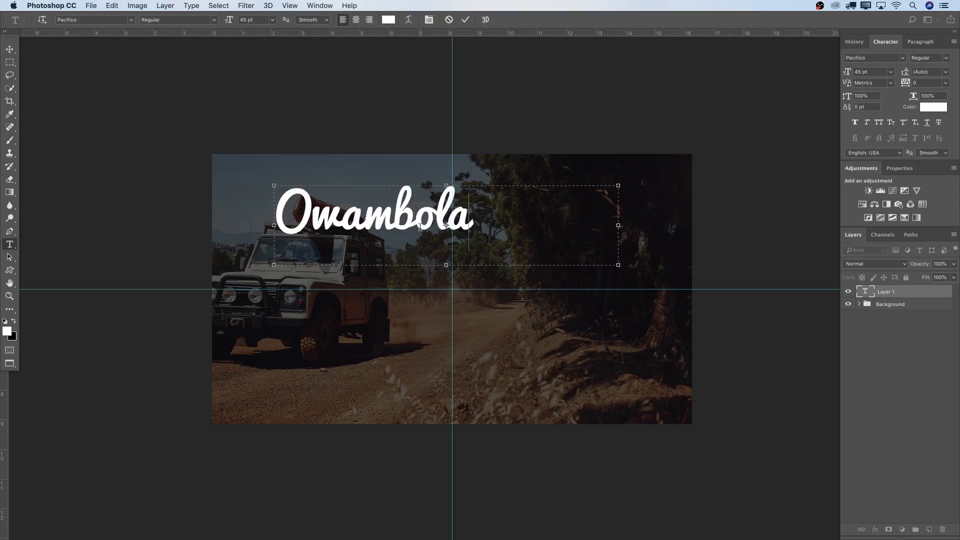
- Review the Owamboland text's color, font, style, size and tracking settings with all of its letters selected
key(super+a)
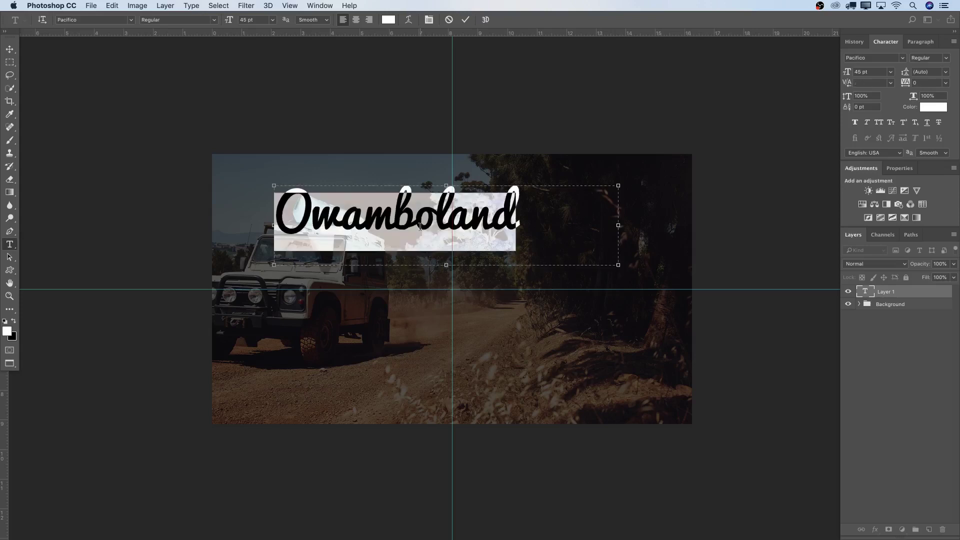
click(342, 243)
drag(517, 220, 501, 240)
key(super+a)
click(389, 20)
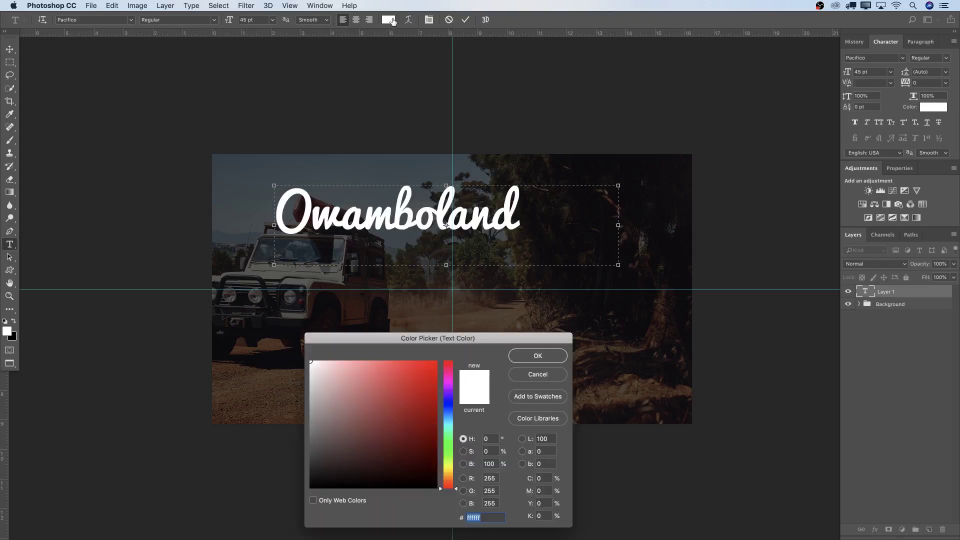
click(530, 361)
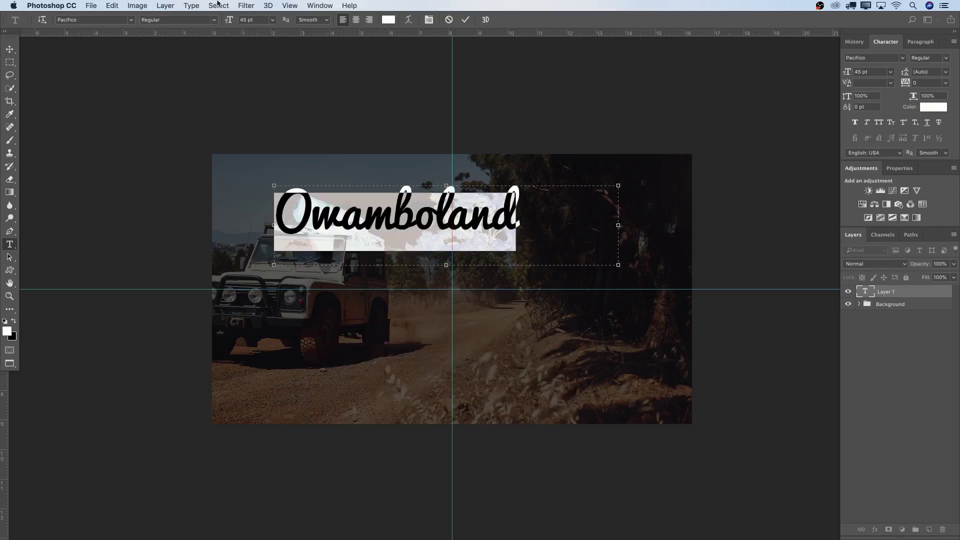
click(88, 20)
click(166, 19)
click(260, 19)
click(921, 83)
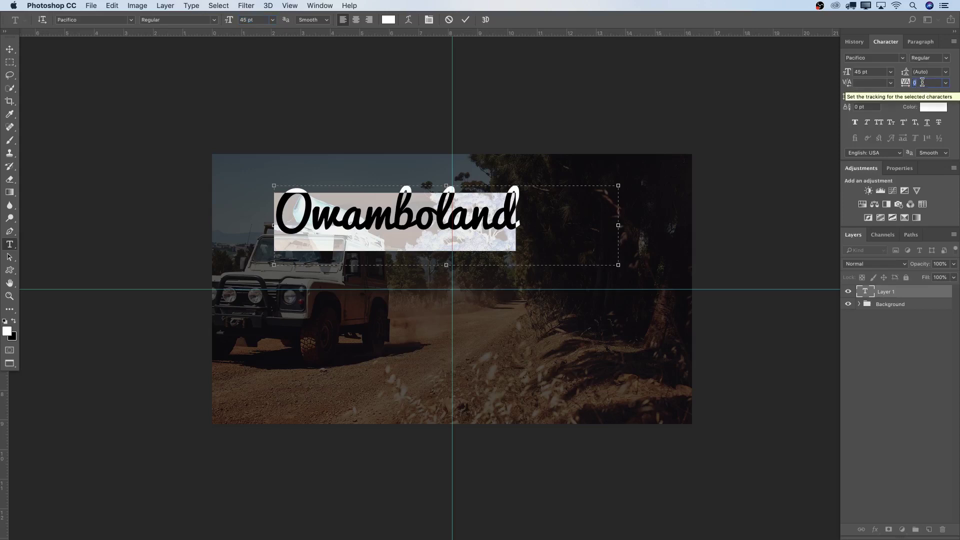
click(317, 7)
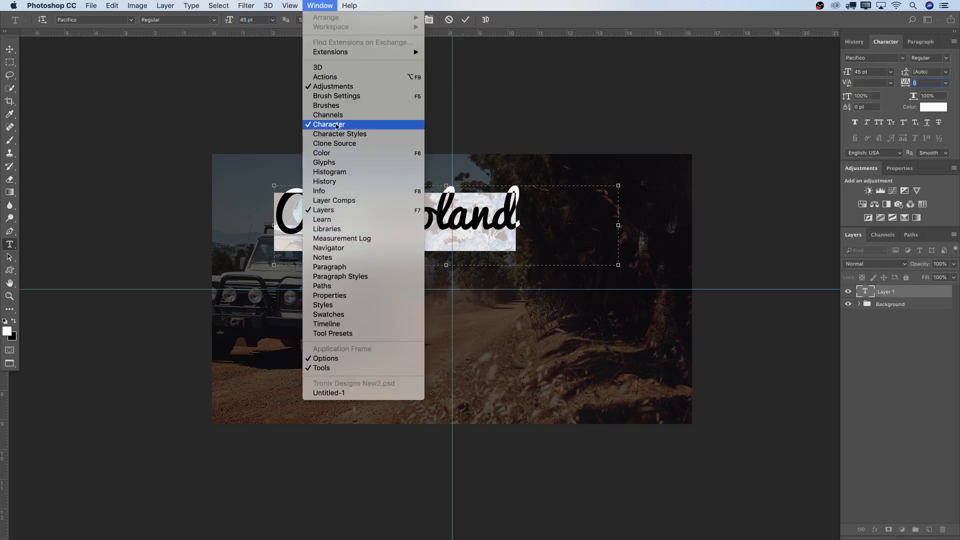
click(903, 107)
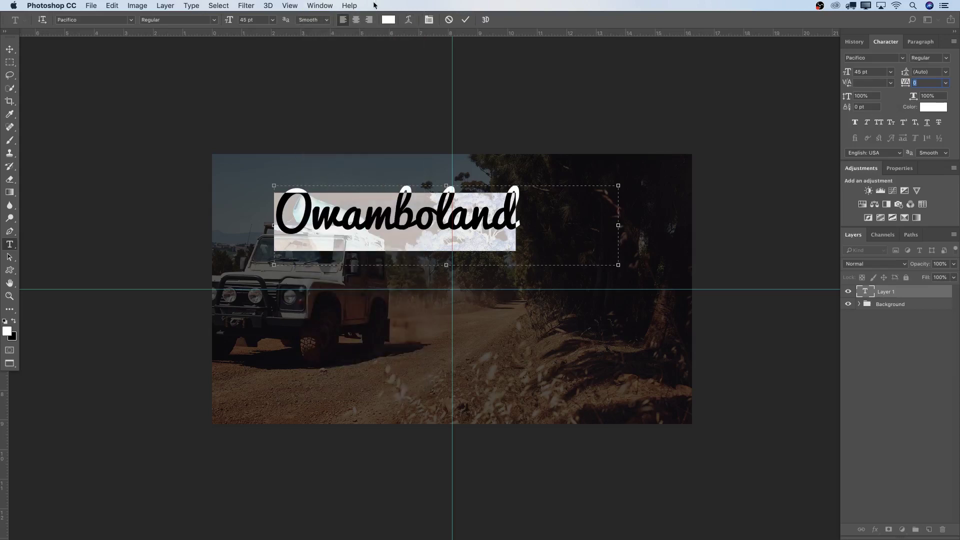
- Commit the Owamboland text and move it onto the vertical guide, just above the horizontal guide
click(466, 20)
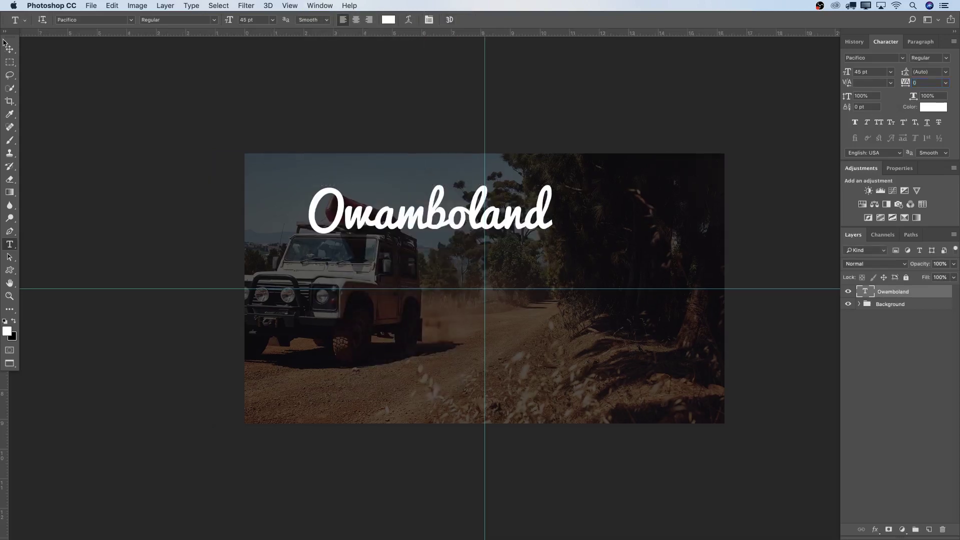
click(10, 48)
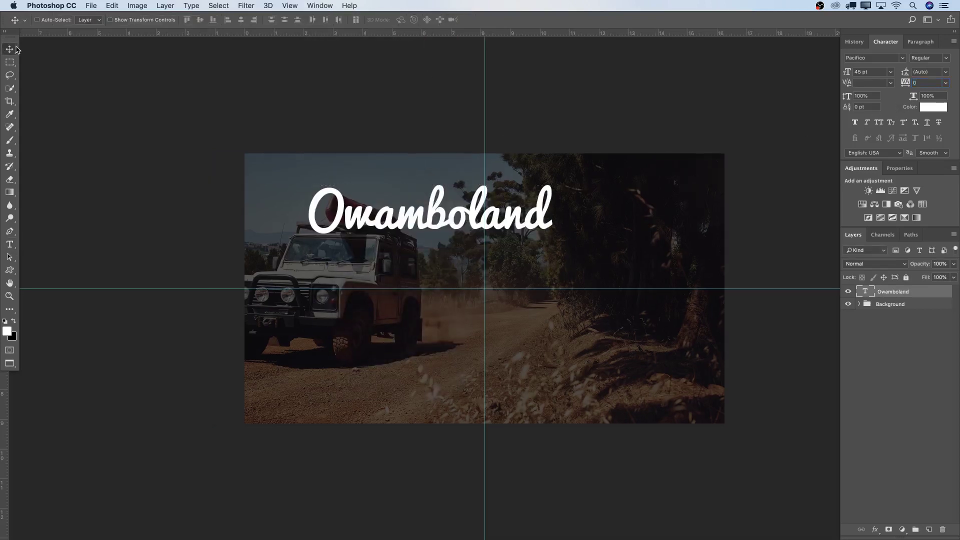
drag(463, 209, 512, 243)
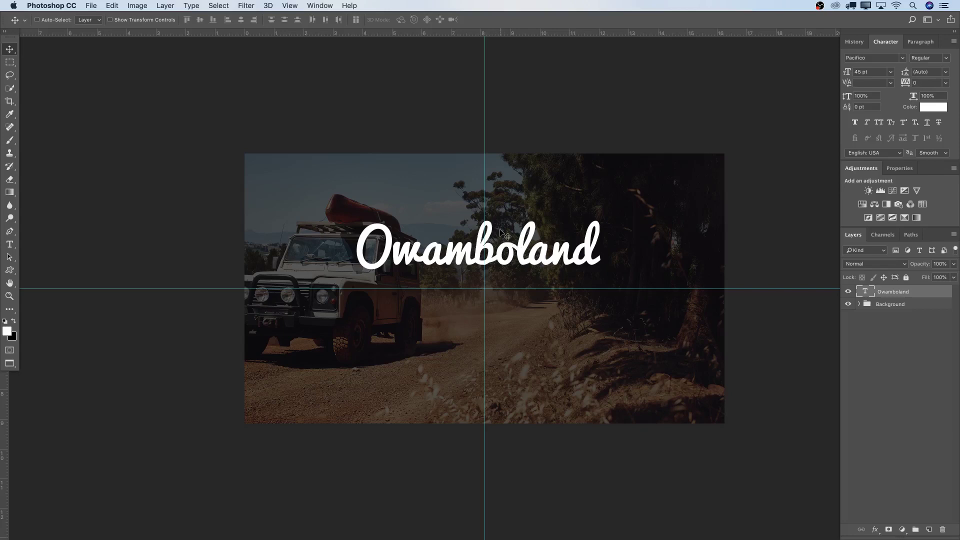
- Draw a second text box near the lower edge of the photo and enter "SOUTH AFRICA" at 12.01 pt
key(t)
drag(340, 361, 667, 401)
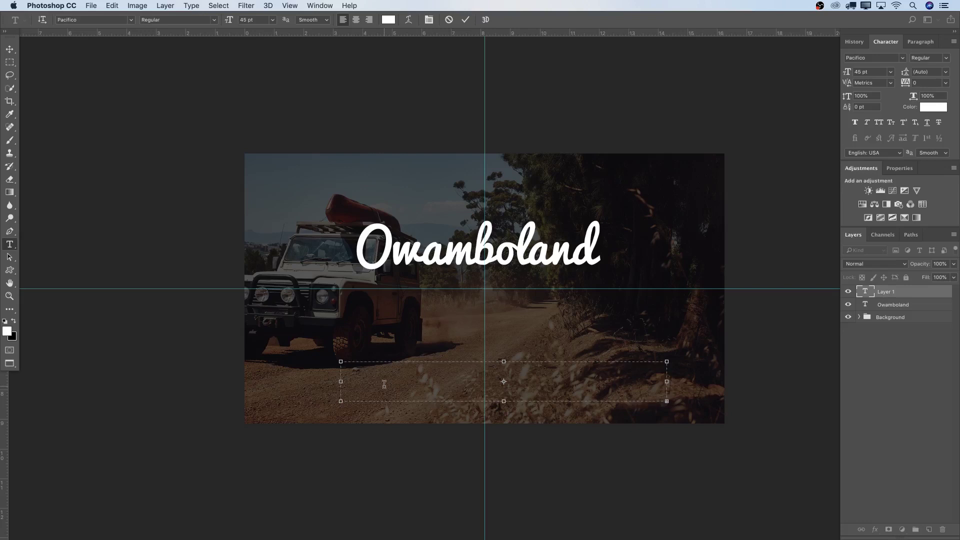
mouse_move(230, 21)
mouse_down()
mouse_move(207, 23)
mouse_move(215, 24)
mouse_up()
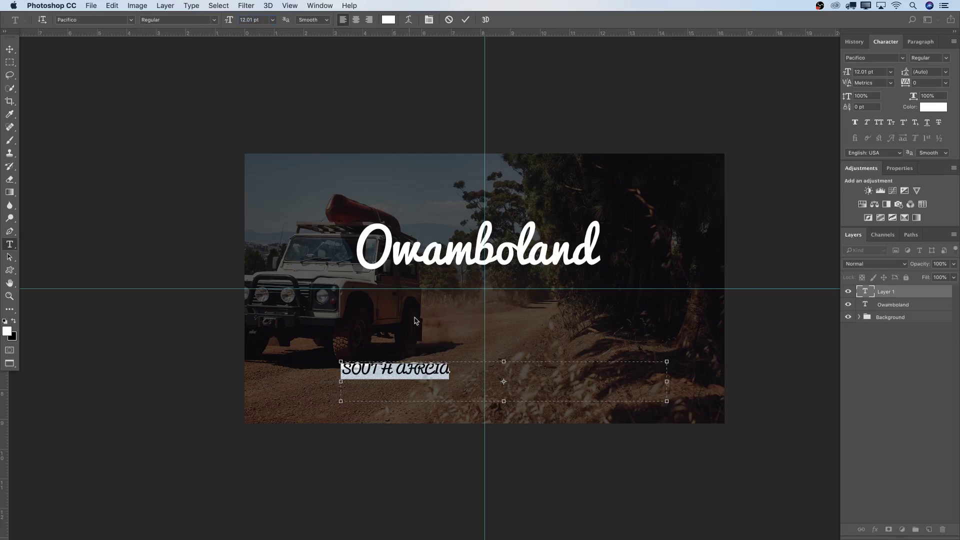
click(453, 369)
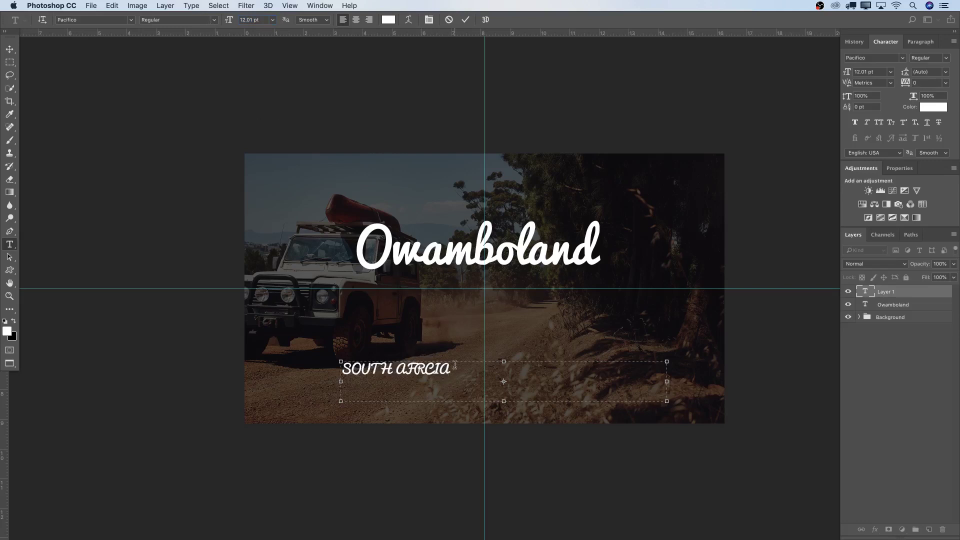
key(BackSpace)
key(BackSpace)
key(BackSpace)
text(ICA)
- Change the font of the whole SOUTH AFRICA text to Montserrat Bold
key(super+a)
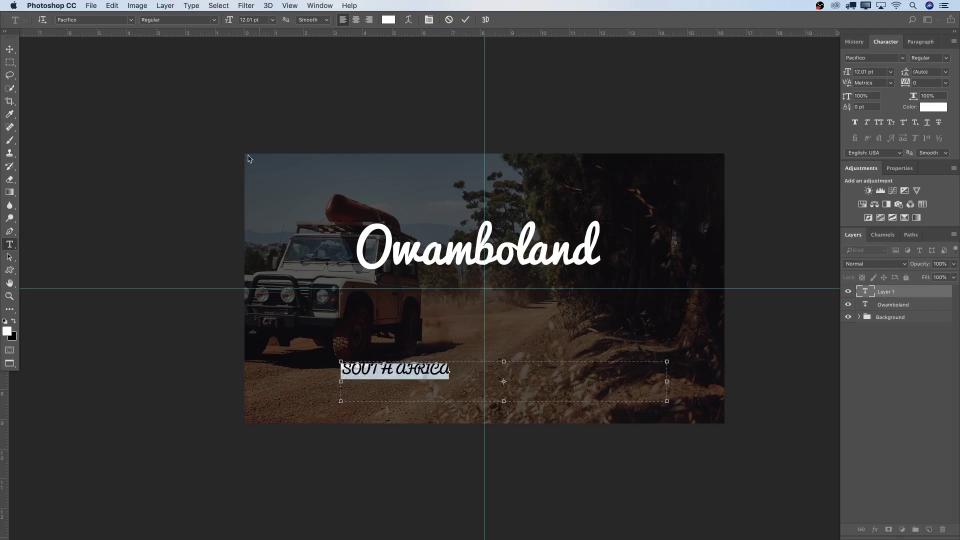
click(110, 18)
text(MON)
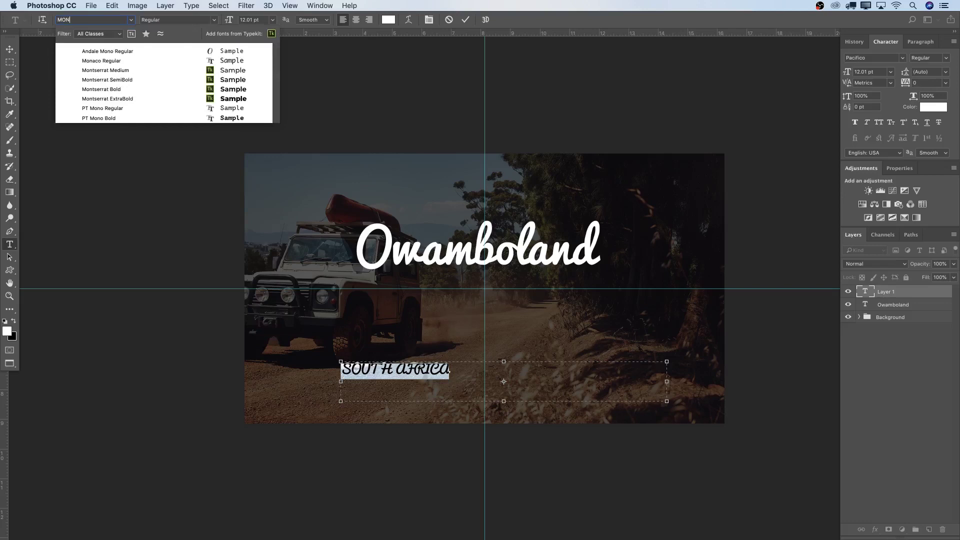
text(S)
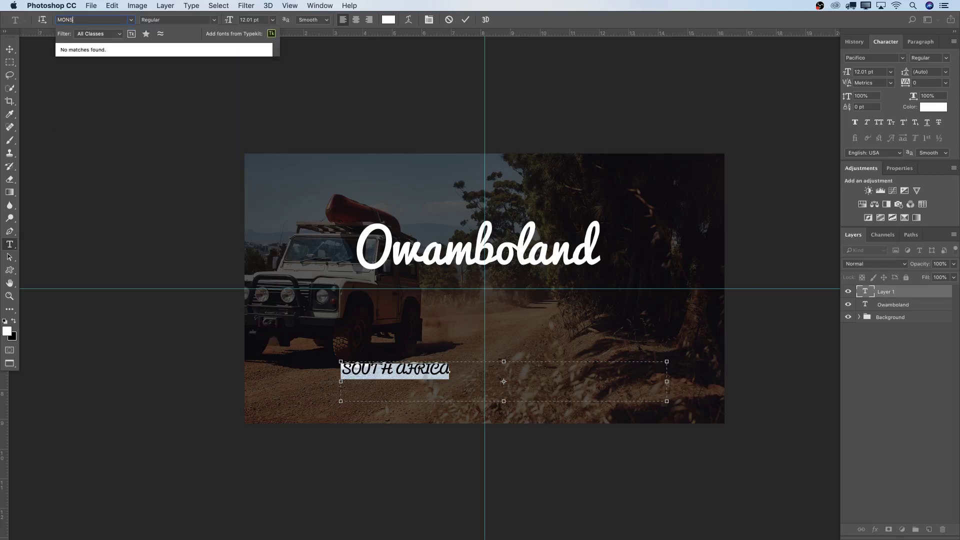
key(BackSpace)
key(BackSpace)
key(BackSpace)
text(on)
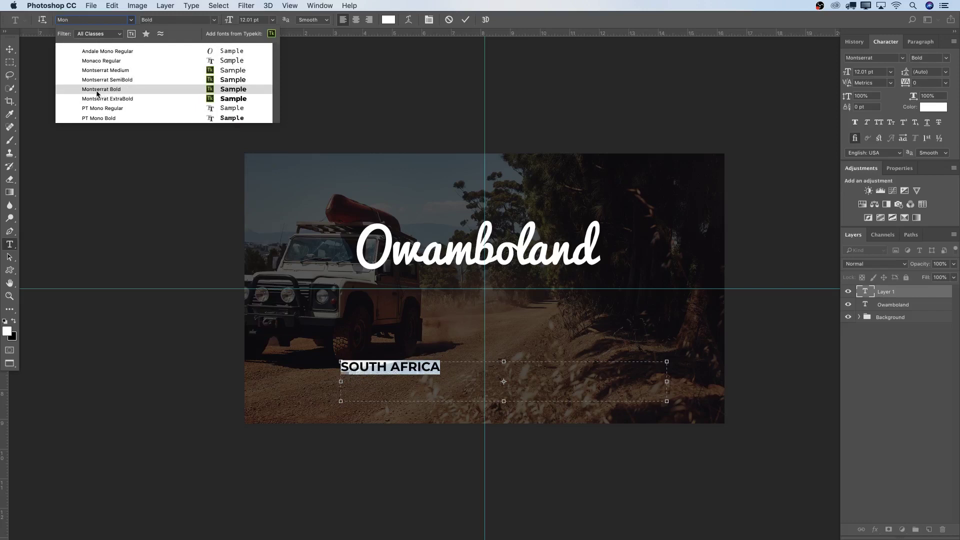
click(119, 90)
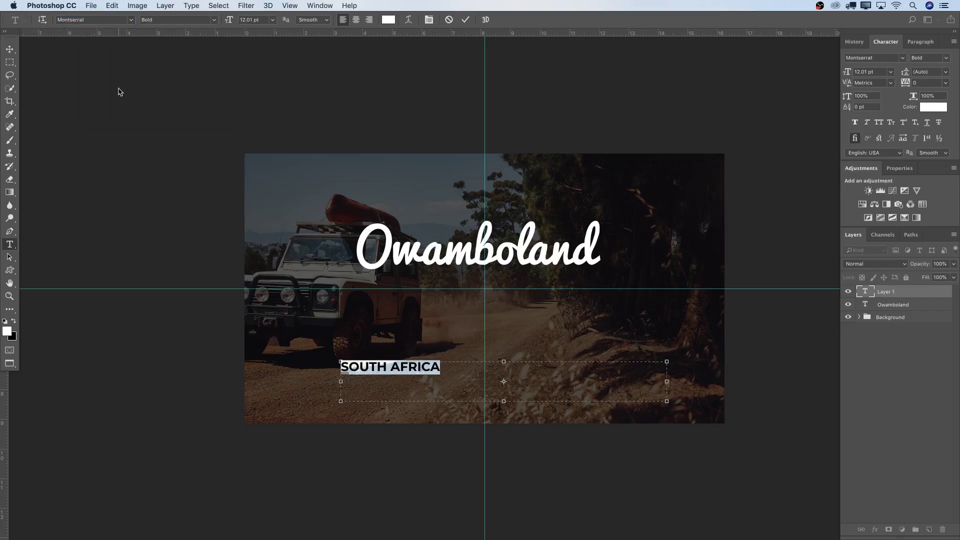
- Set the SOUTH AFRICA text to 8 pt with a tracking of 500
click(256, 20)
text(8)
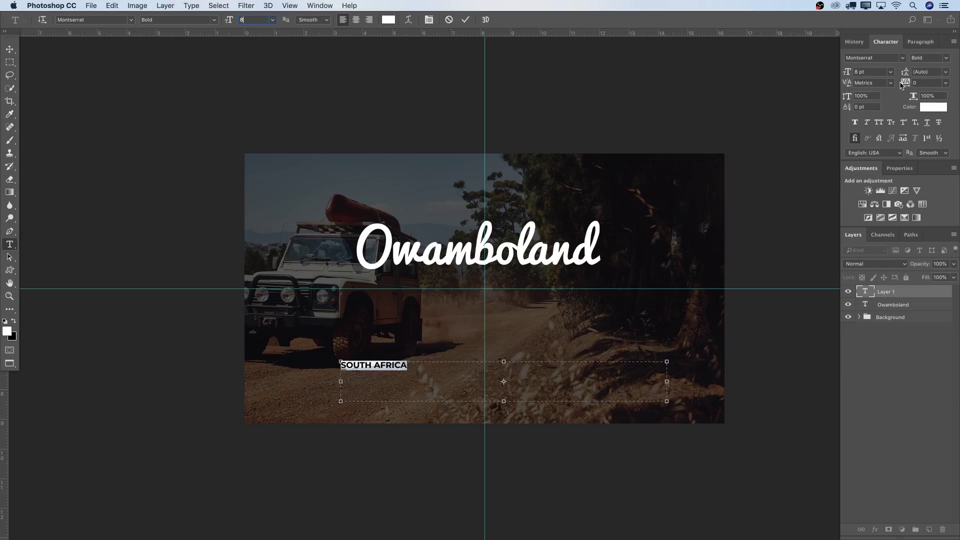
click(925, 83)
text(500)
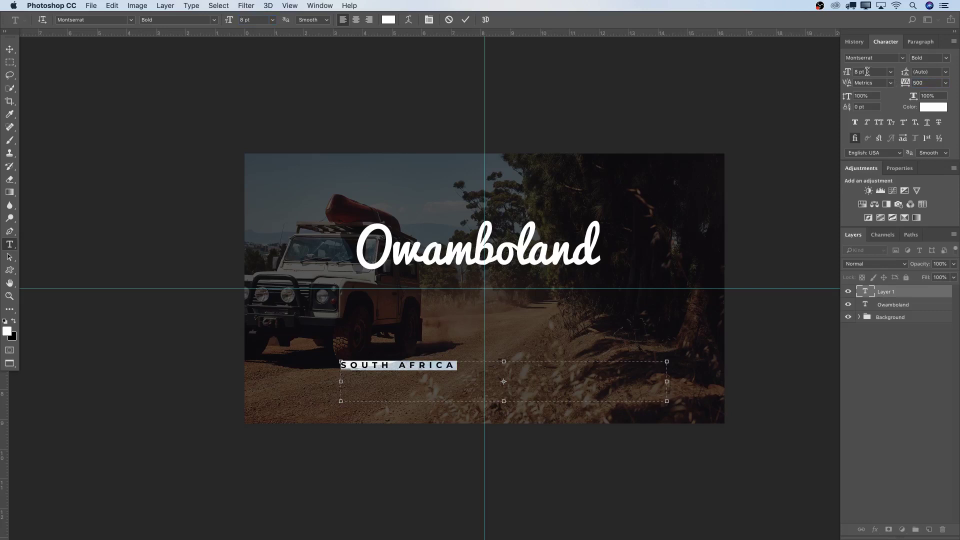
- Commit the SOUTH AFRICA text and center it on the vertical guide in the lower part of the photo
click(466, 20)
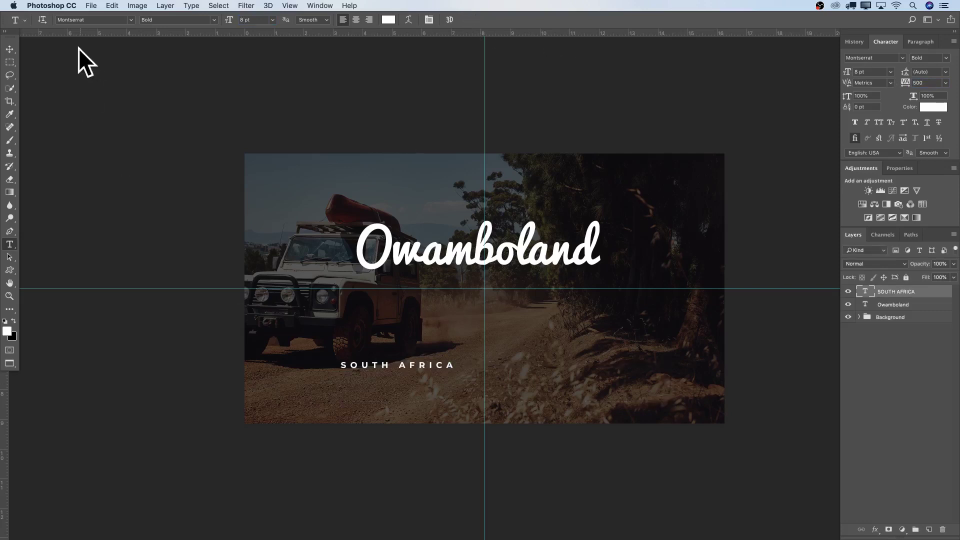
click(10, 50)
drag(374, 384, 491, 364)
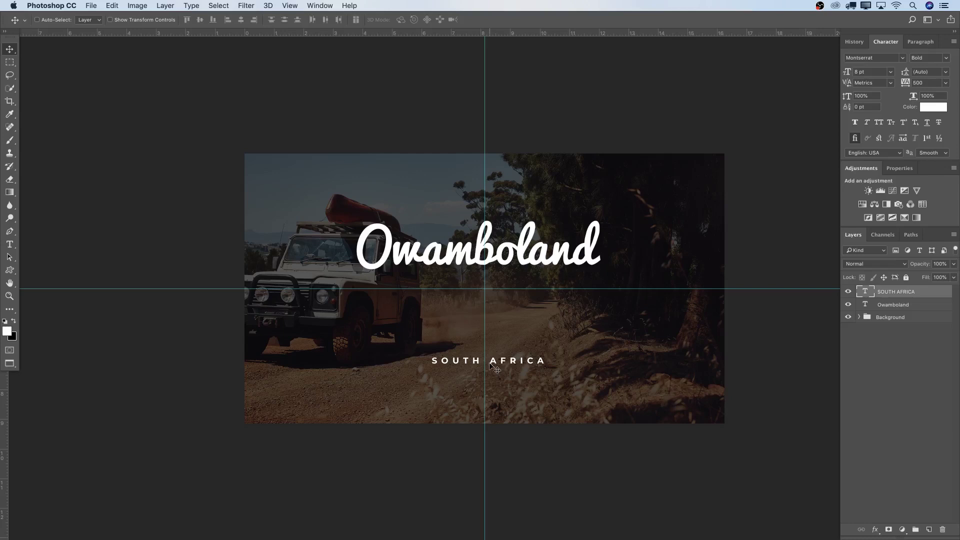
- Try pulling an extra guide out of the horizontal ruler, and undo it
drag(487, 34, 576, 78)
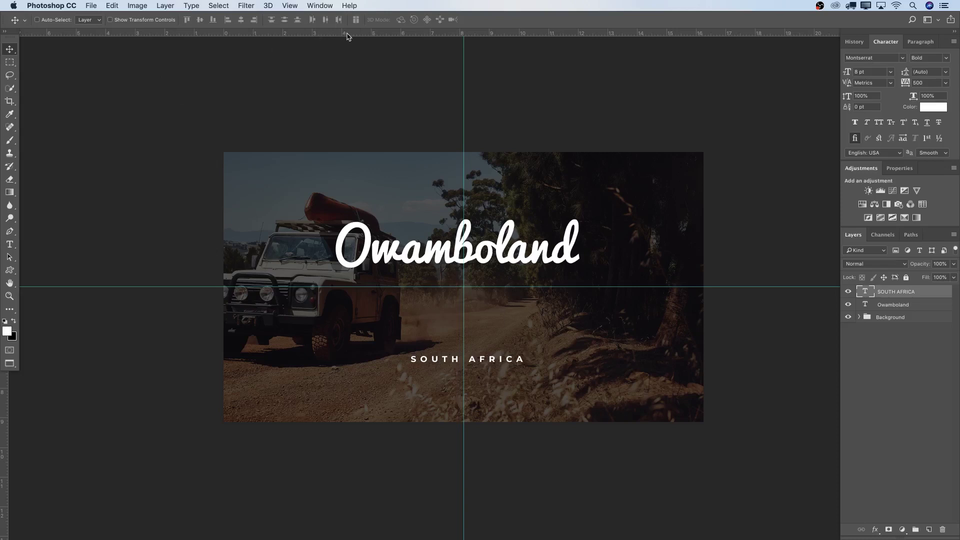
drag(368, 38, 374, 74)
key(super+z)
- Hide the rulers around the canvas
key(super+r)
key(super+r)
key(super+r)
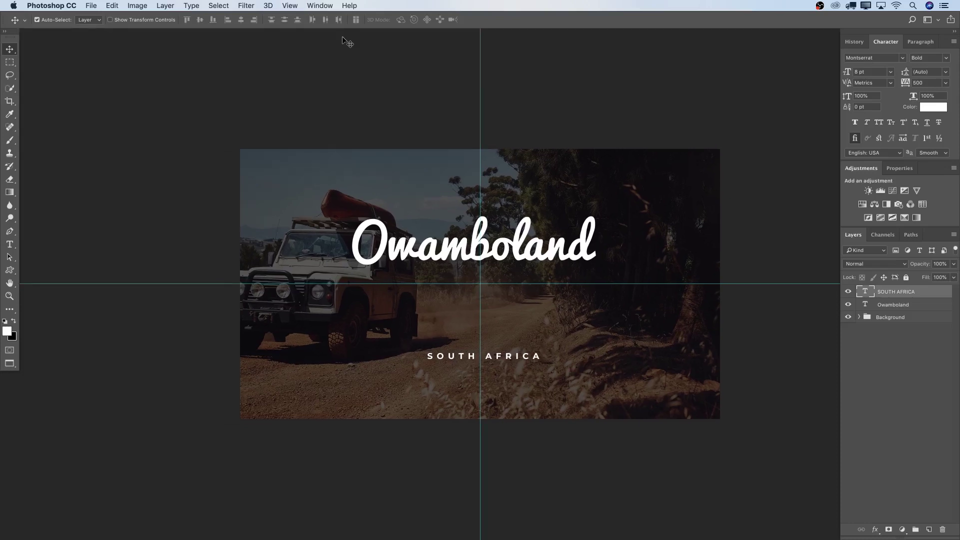
- Show the rulers, add a horizontal guide below the middle and vertical guides at both edges of Owamboland, and re-center the middle vertical guide
key(super+r)
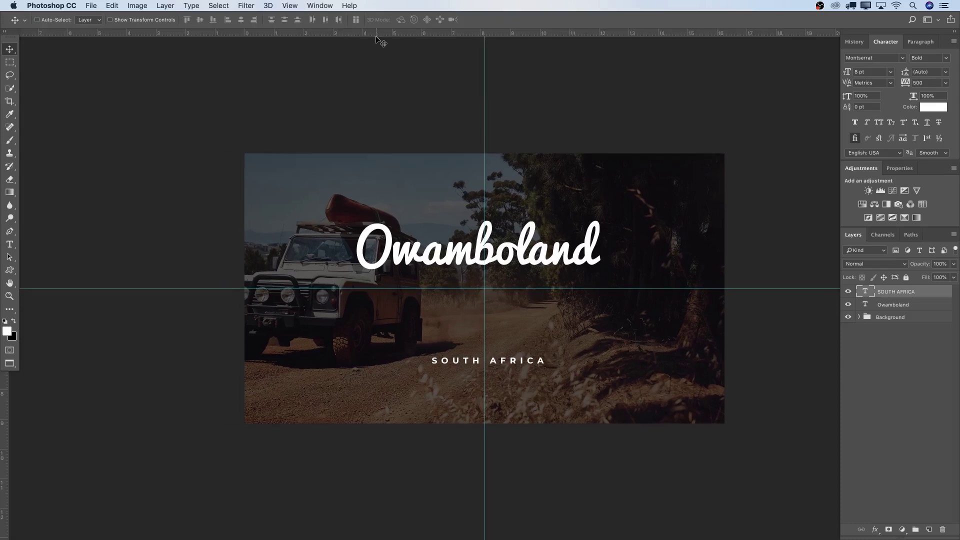
drag(382, 33, 444, 321)
drag(5, 381, 356, 382)
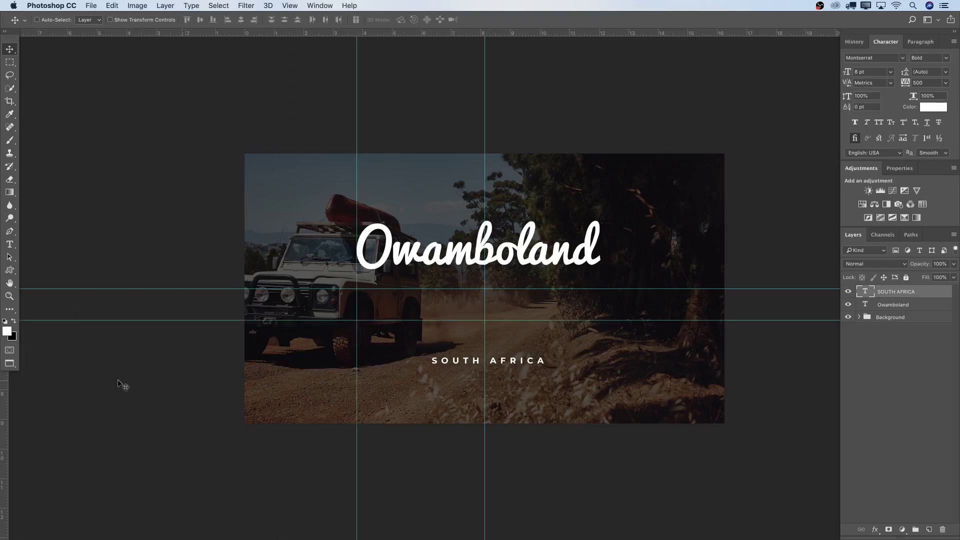
drag(6, 393, 601, 397)
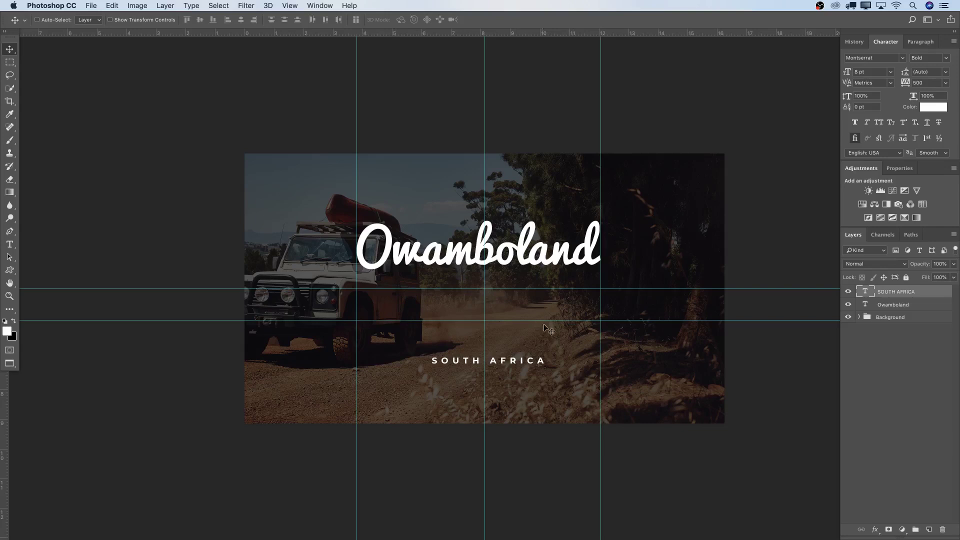
drag(485, 305, 479, 303)
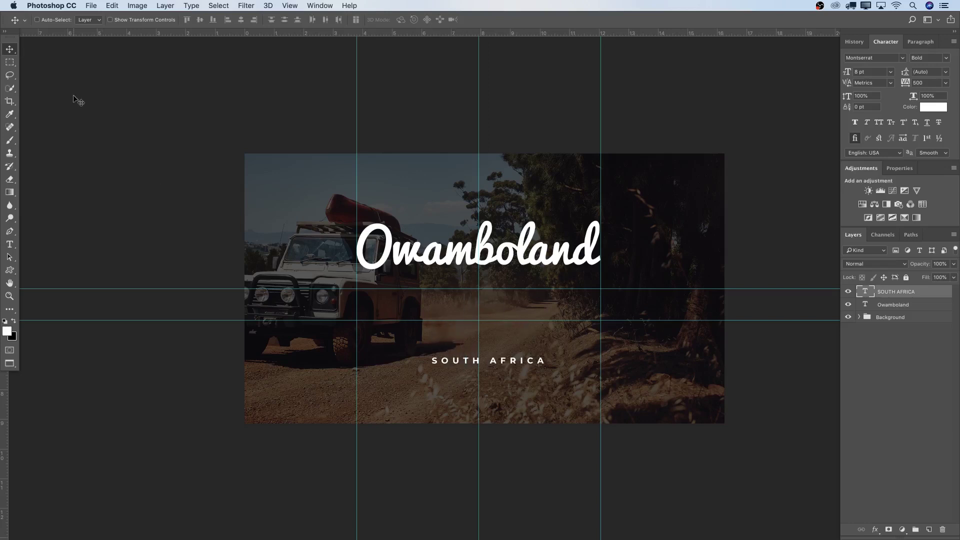
- Draw an arched Pen path between the outer vertical guides, starting and ending on the lower horizontal guide and peaking at the upper one
key(p)
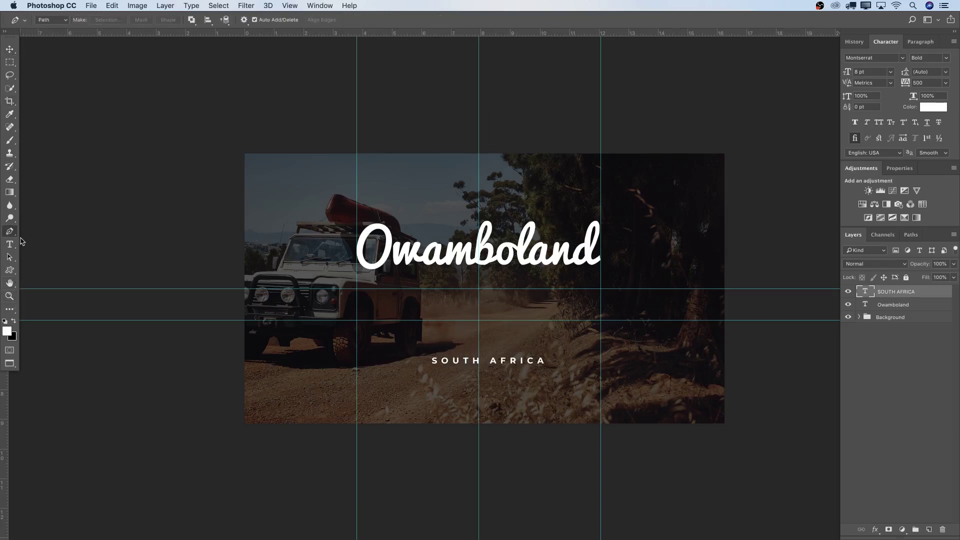
click(356, 320)
click(601, 320)
drag(603, 326, 735, 395)
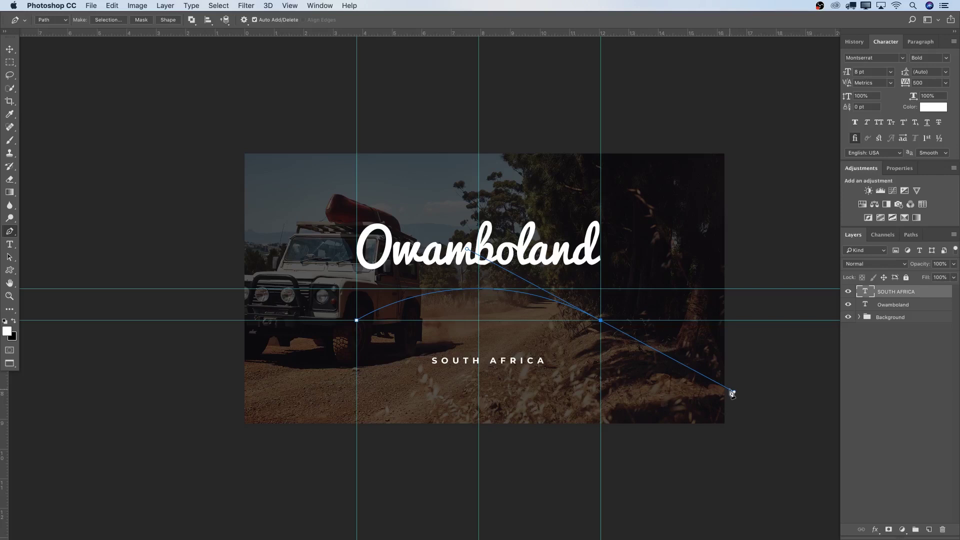
- Add the text ADVENTURE along the arched path and select all of it
key(t)
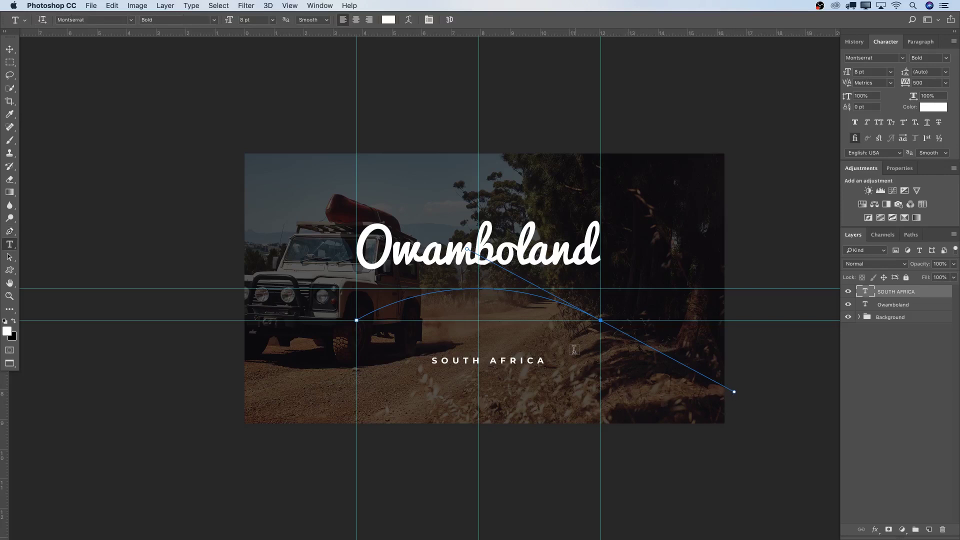
click(368, 313)
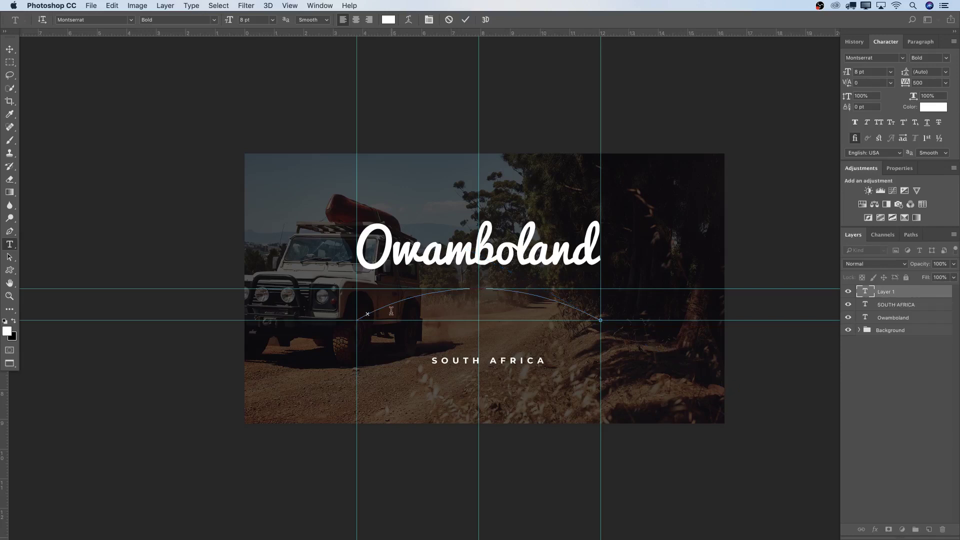
text(ADVENTURE)
key(super+a)
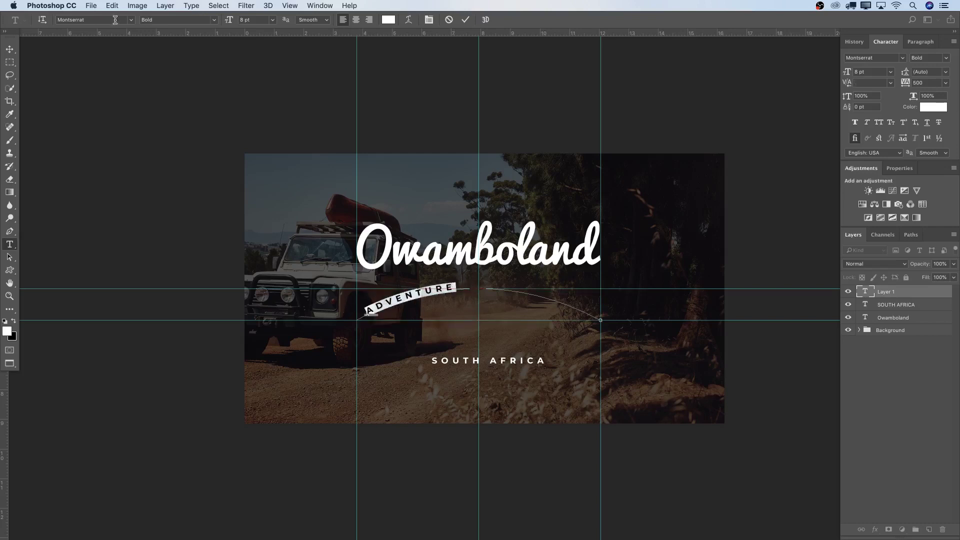
- Format the ADVENTURE text in BigNoodleTitling Regular at 25 pt with a tracking of 200, and commit it
click(130, 21)
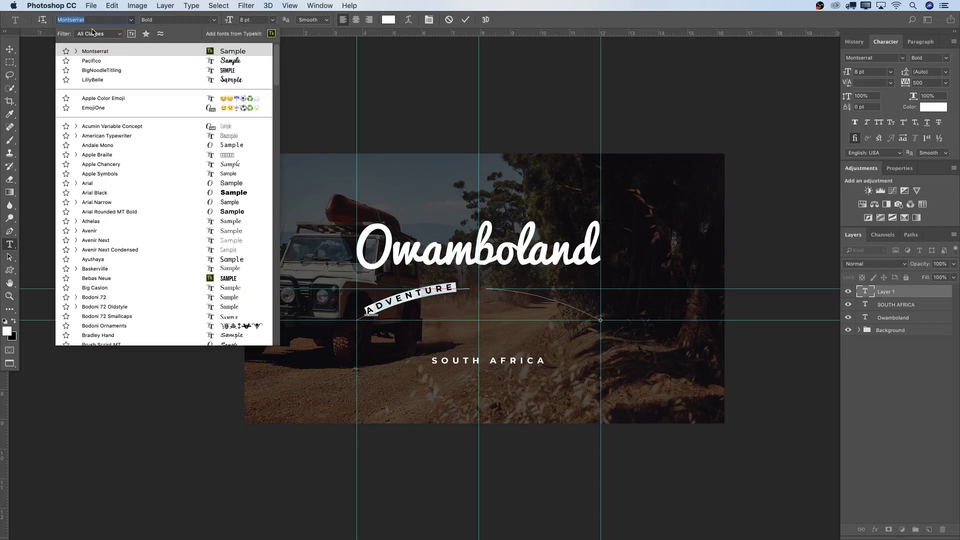
text(Bi)
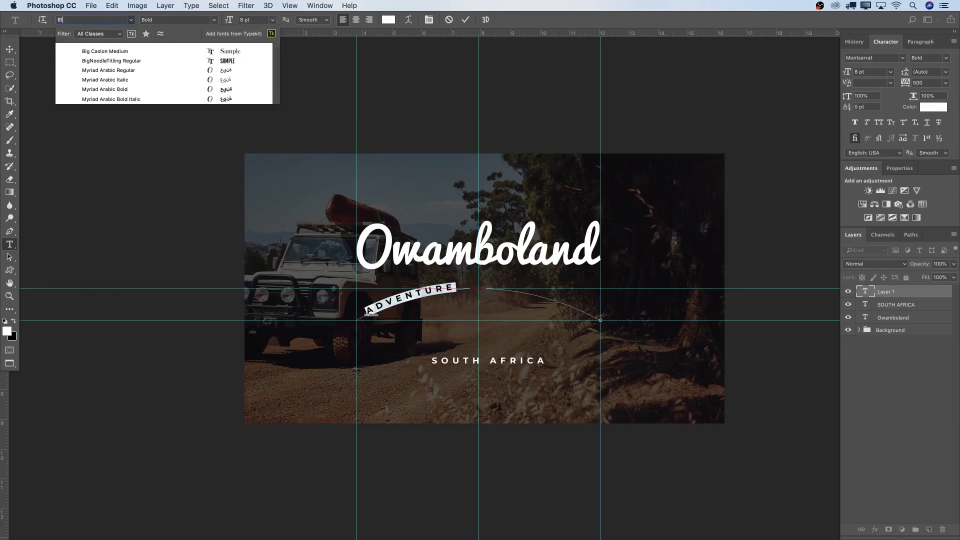
click(123, 63)
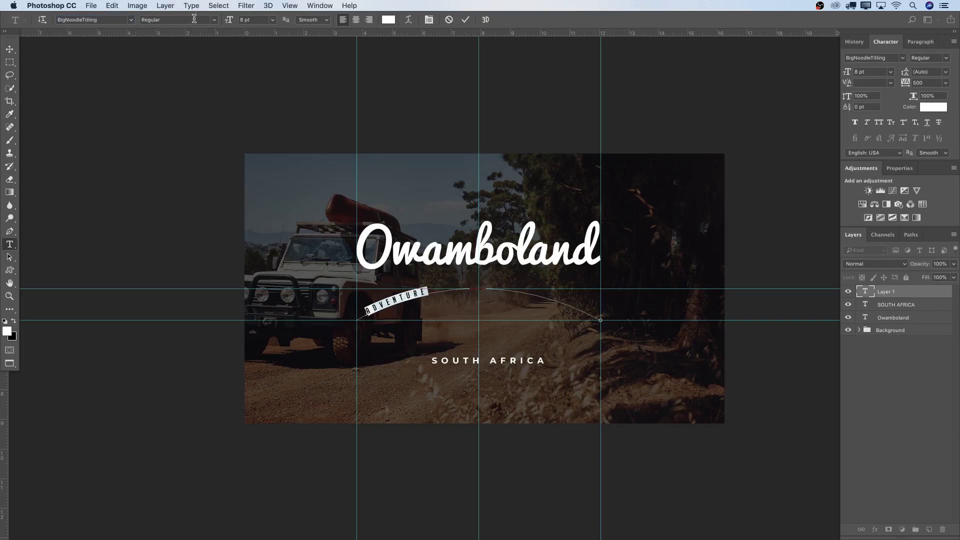
click(245, 19)
text(25)
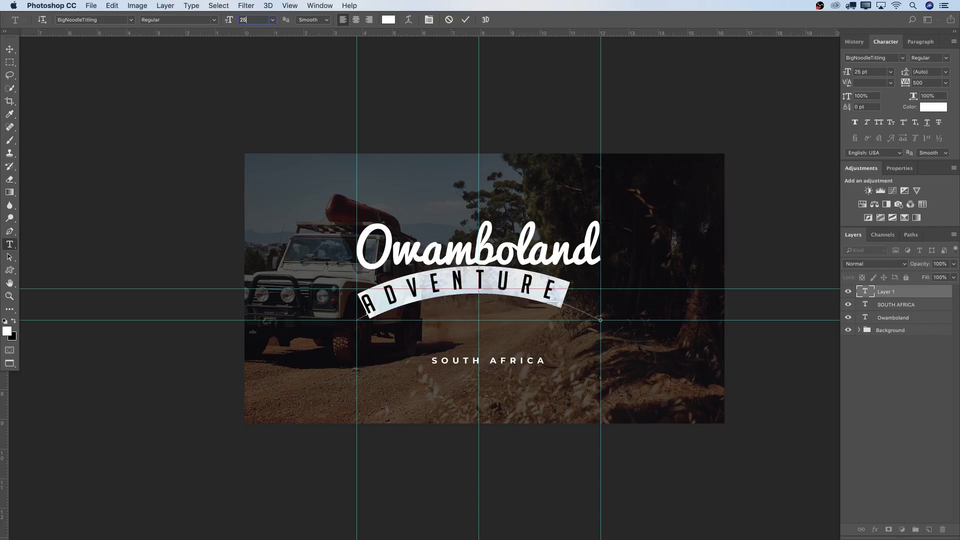
click(924, 83)
text(200)
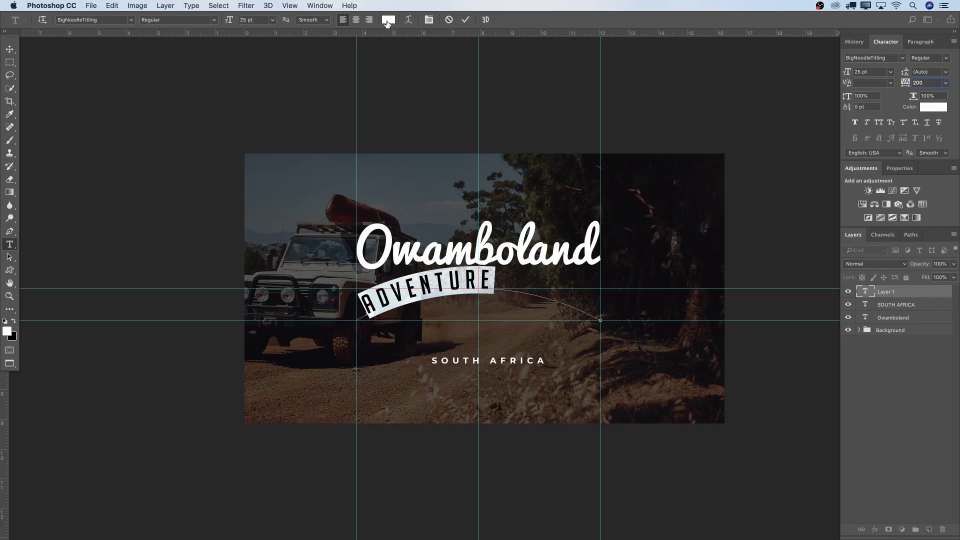
click(466, 20)
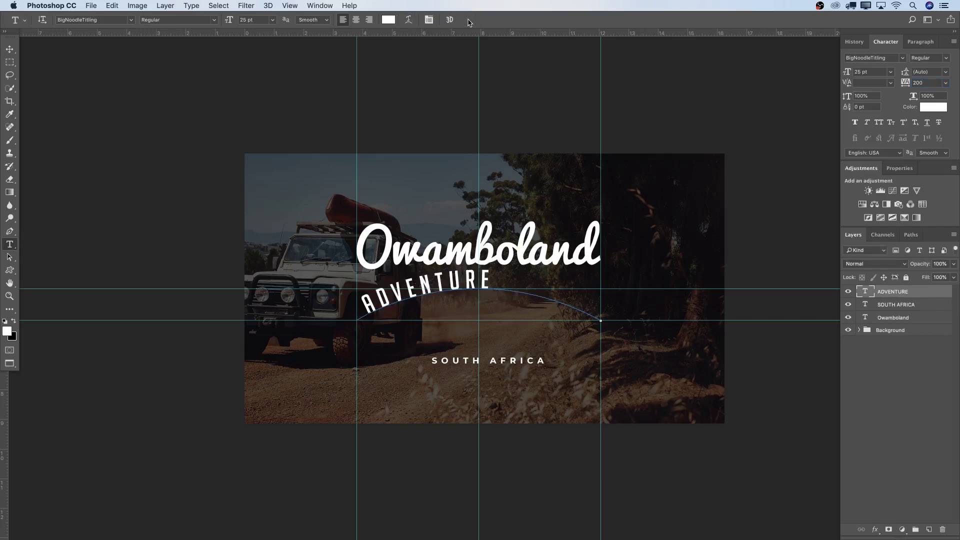
- Center ADVENTURE on the arch by inserting spaces before the word, and commit the text
click(369, 301)
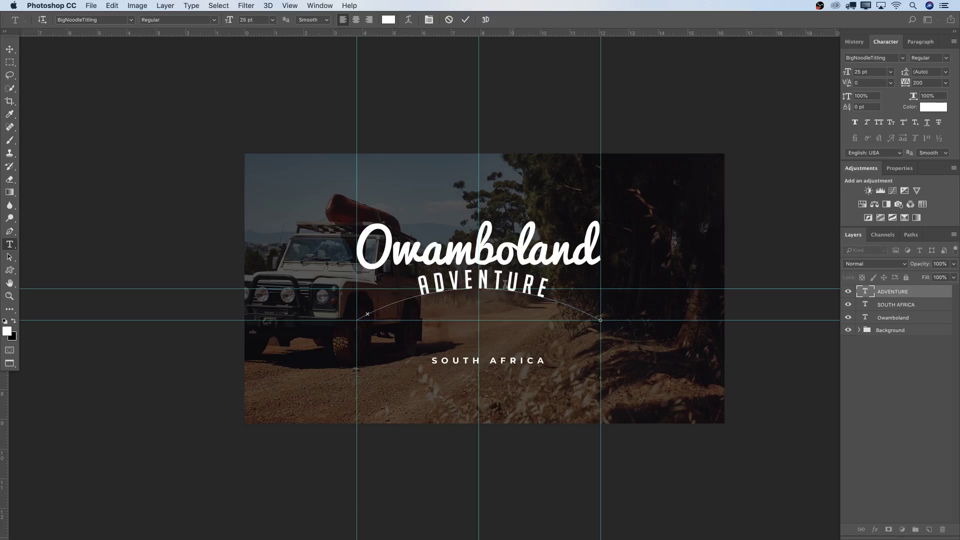
click(465, 19)
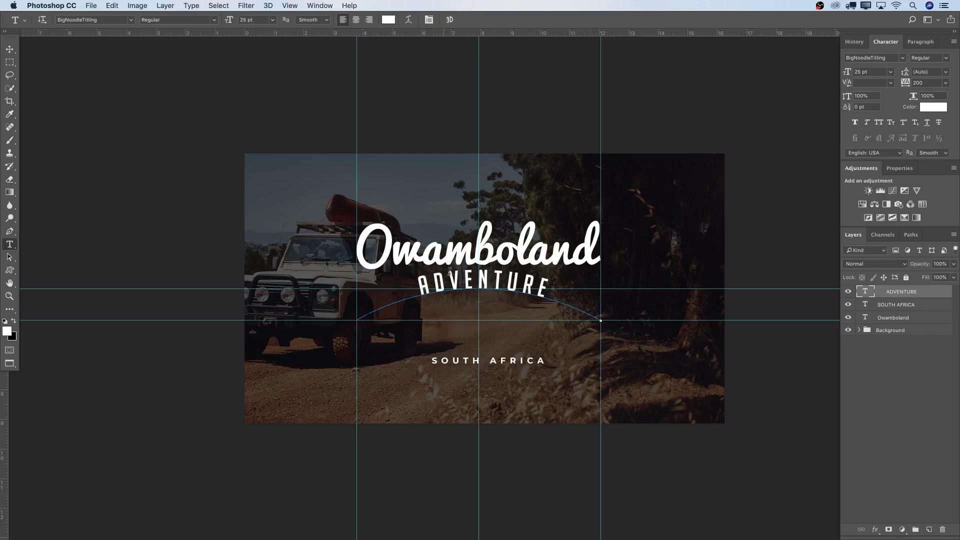
- Clear all guides and hide the outline of the arched text path
click(315, 5)
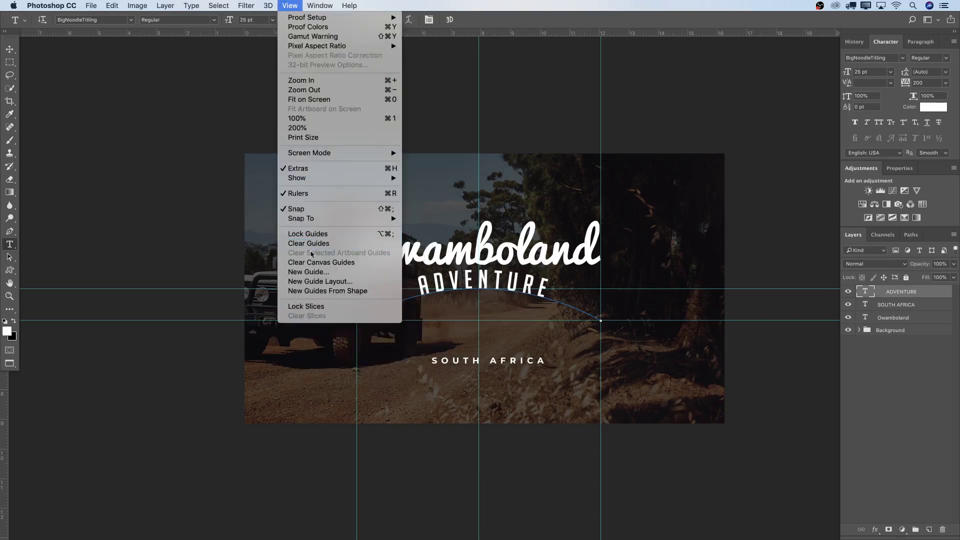
click(315, 246)
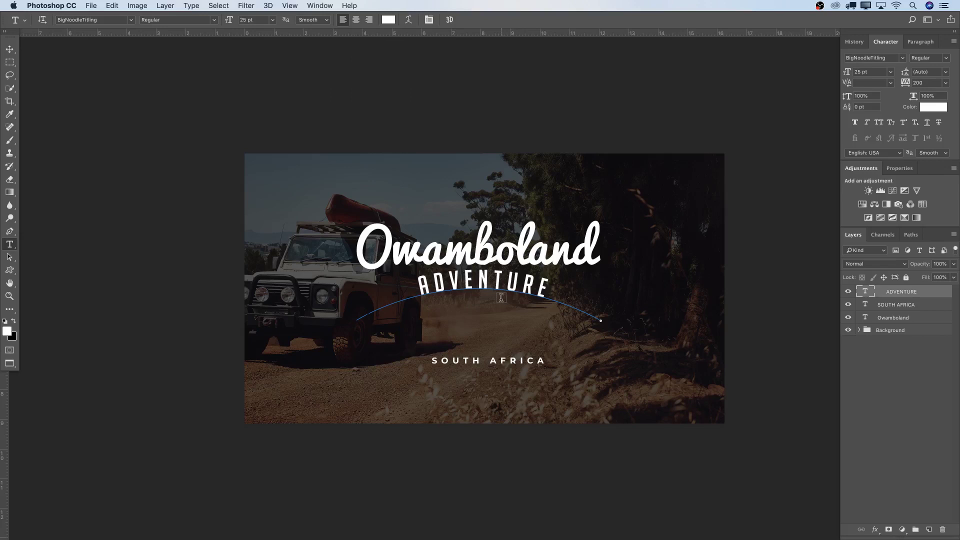
key(p)
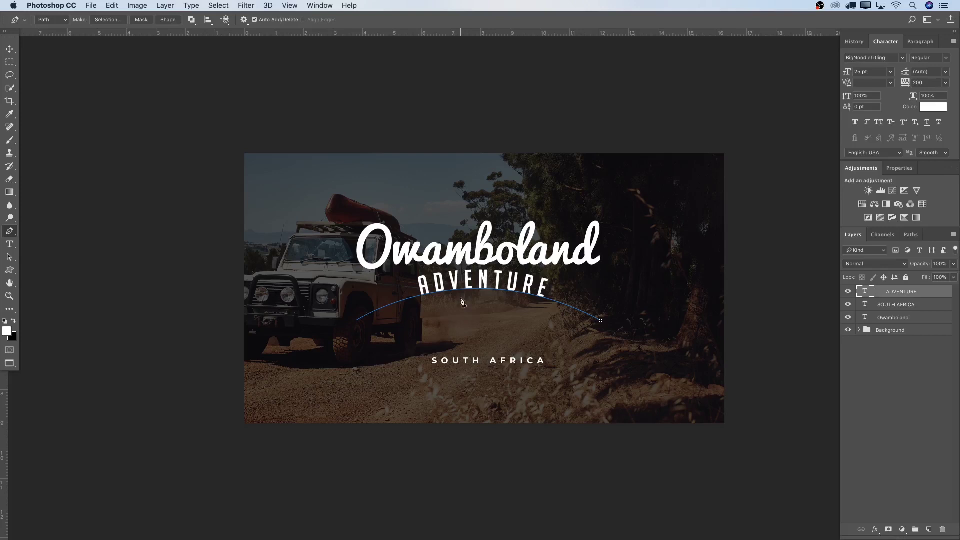
key(super+h)
- Move the curved ADVENTURE text down into the gap between Owamboland and SOUTH AFRICA
click(10, 49)
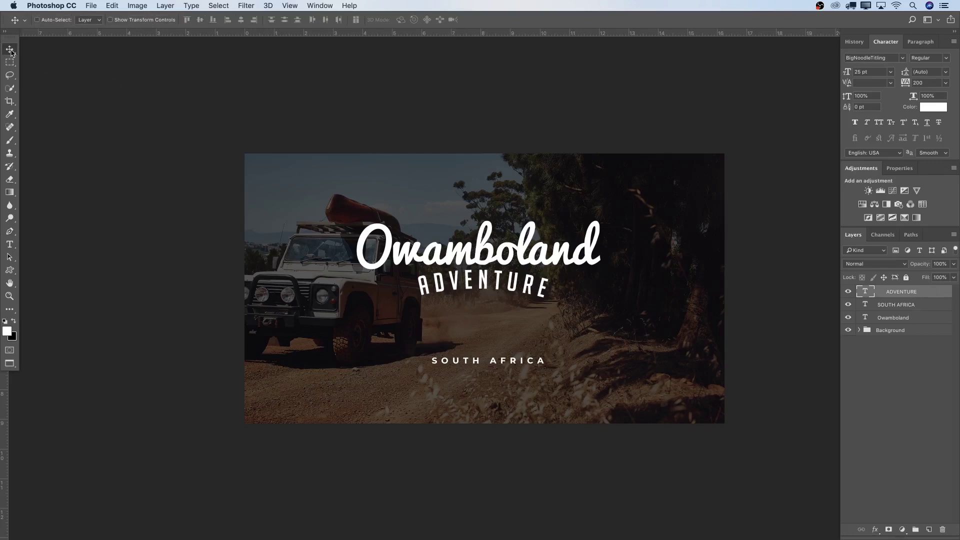
drag(469, 297, 508, 316)
click(917, 305)
drag(563, 362, 566, 362)
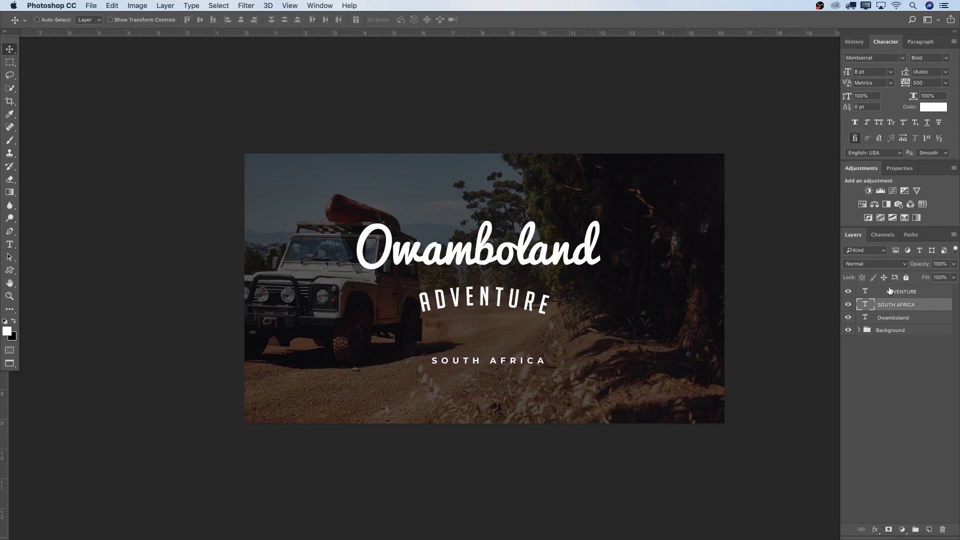
- Group the three text layers under the name Text and add a new empty layer above the group
click(914, 317)
shift+click(918, 304)
shift+click(917, 295)
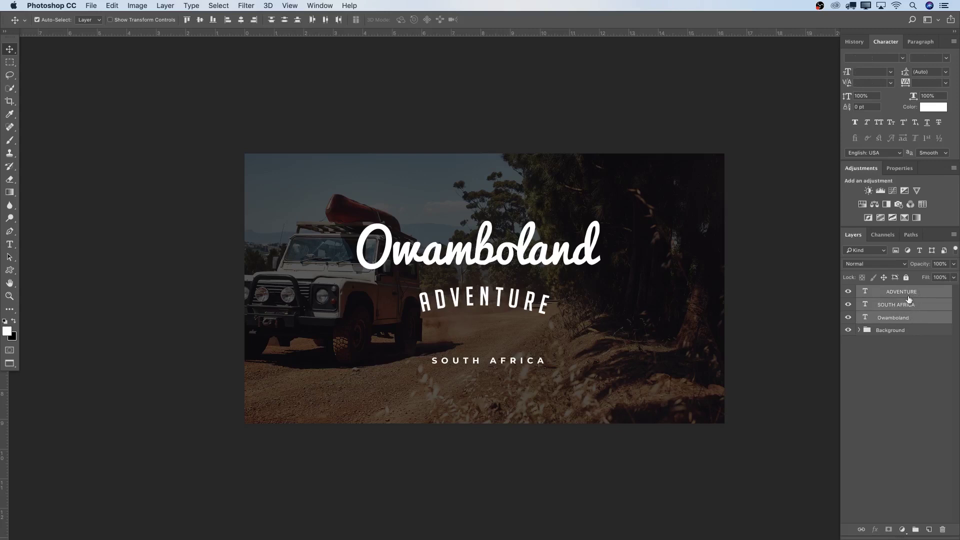
key(super+g)
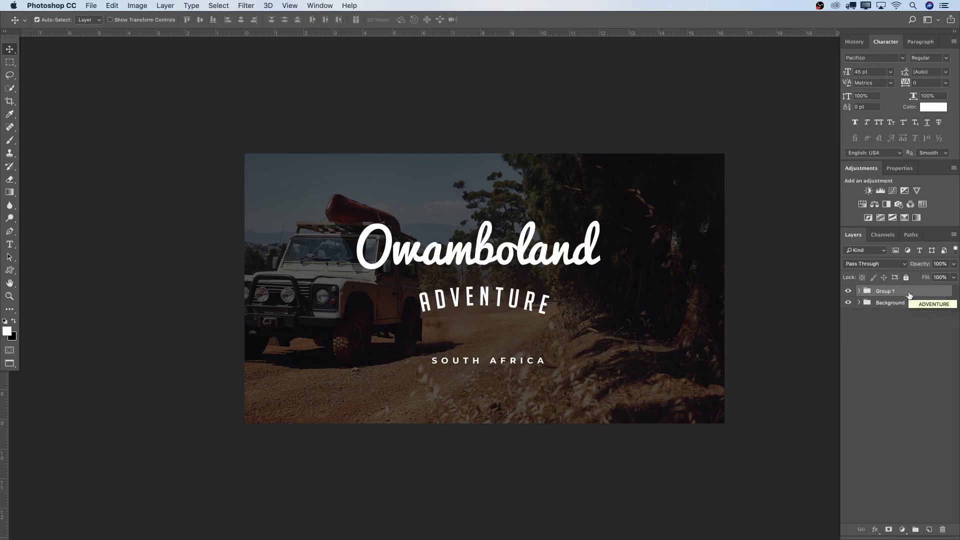
double_click(896, 291)
text(Text)
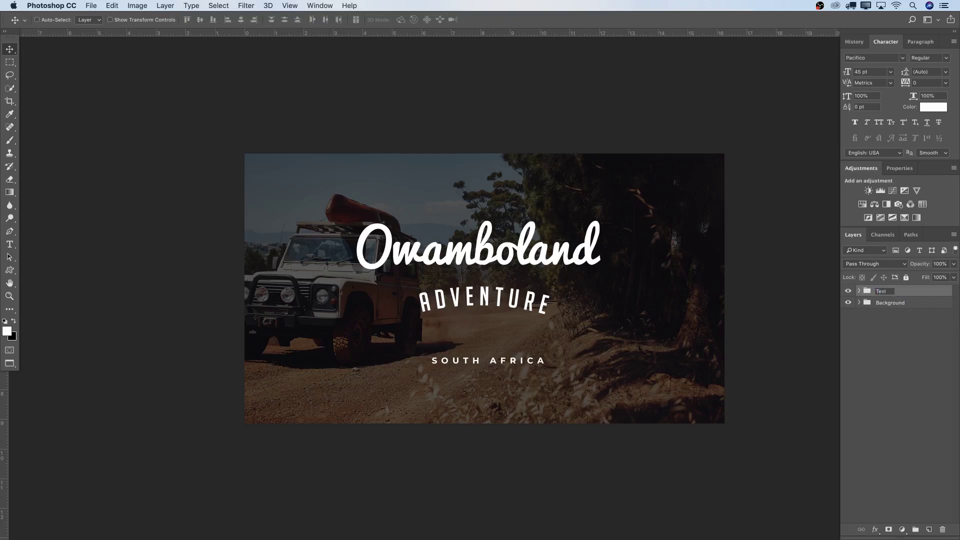
key(Return)
click(930, 529)
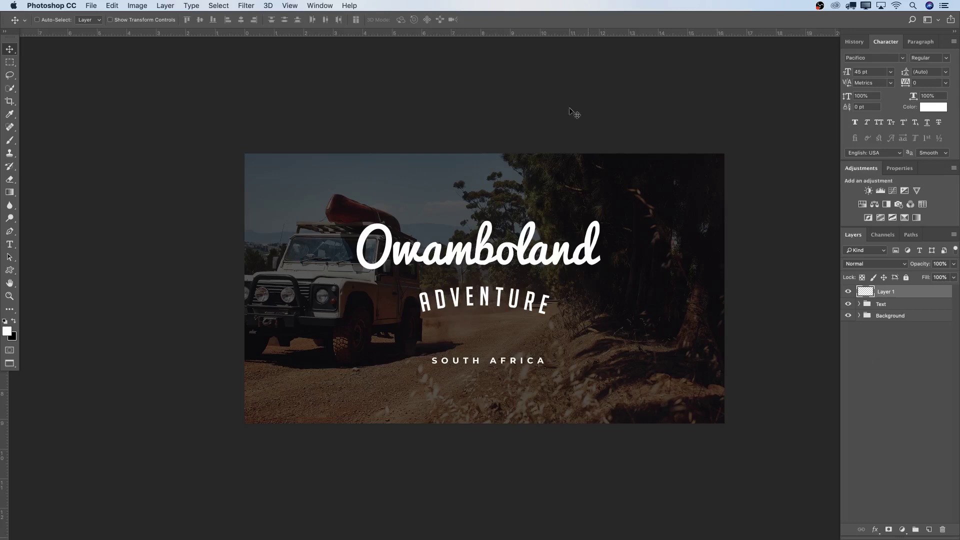
click(9, 270)
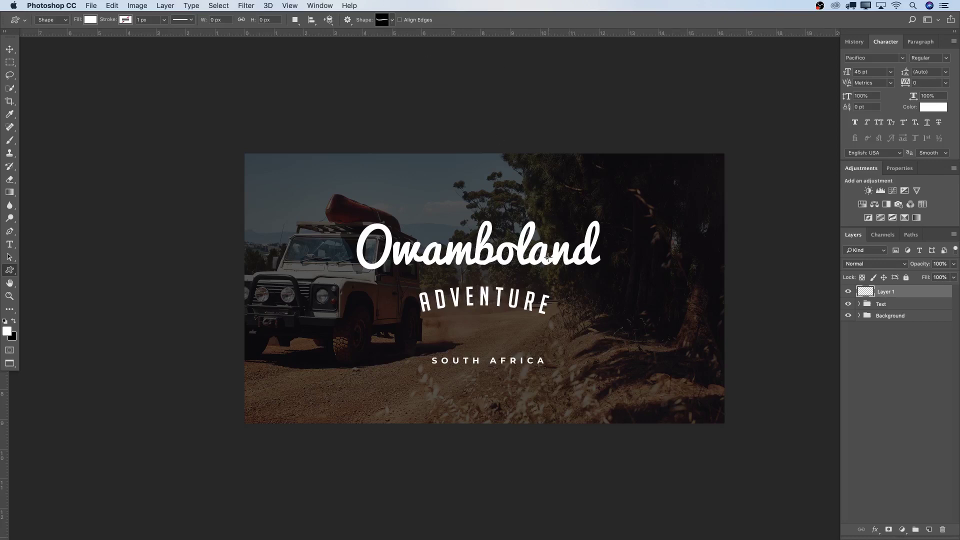
click(392, 23)
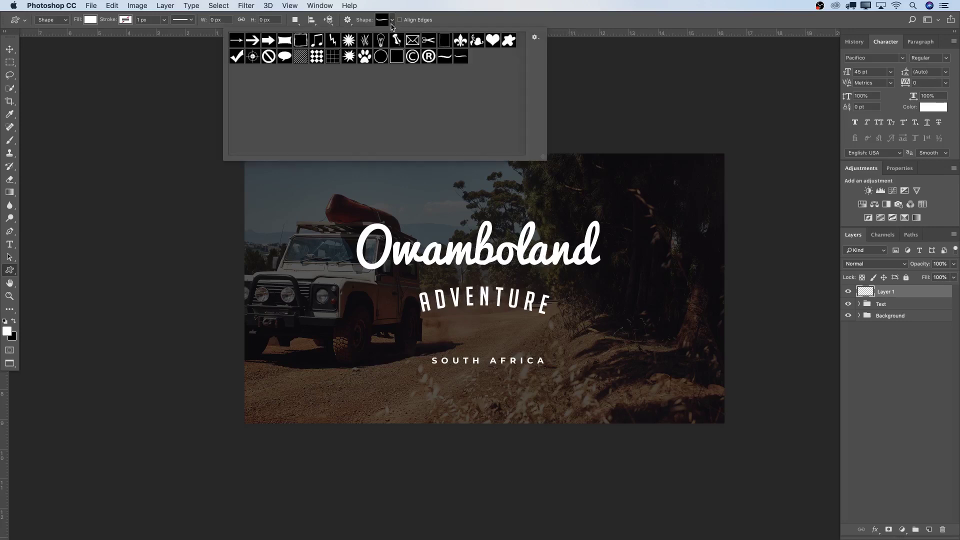
click(452, 24)
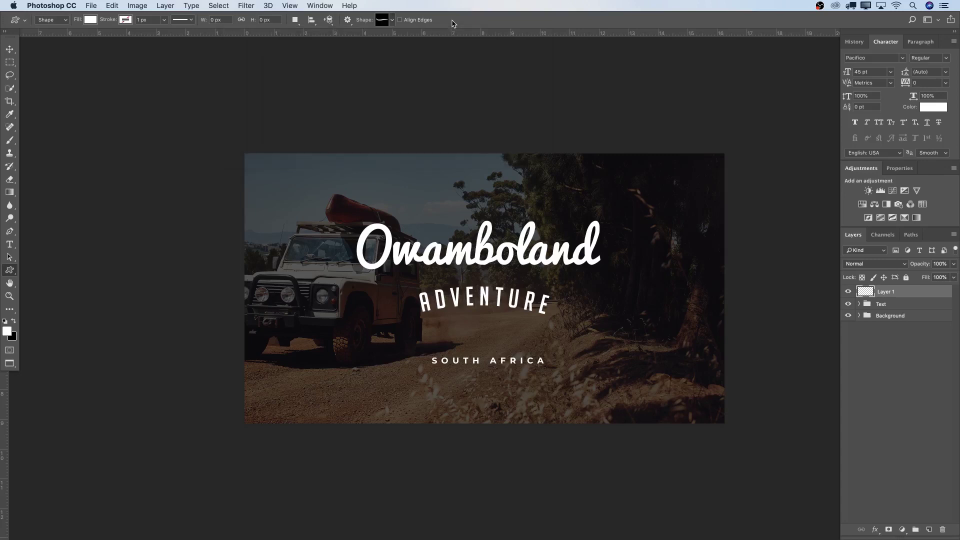
- Try a small selection with the Elliptical Marquee tool beside the start of ADVENTURE, and deselect it
click(9, 61)
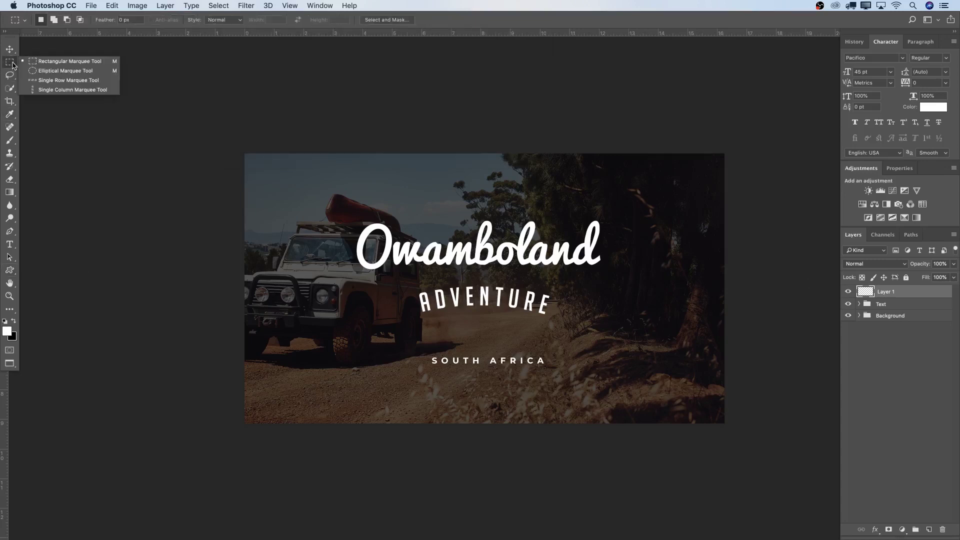
click(45, 60)
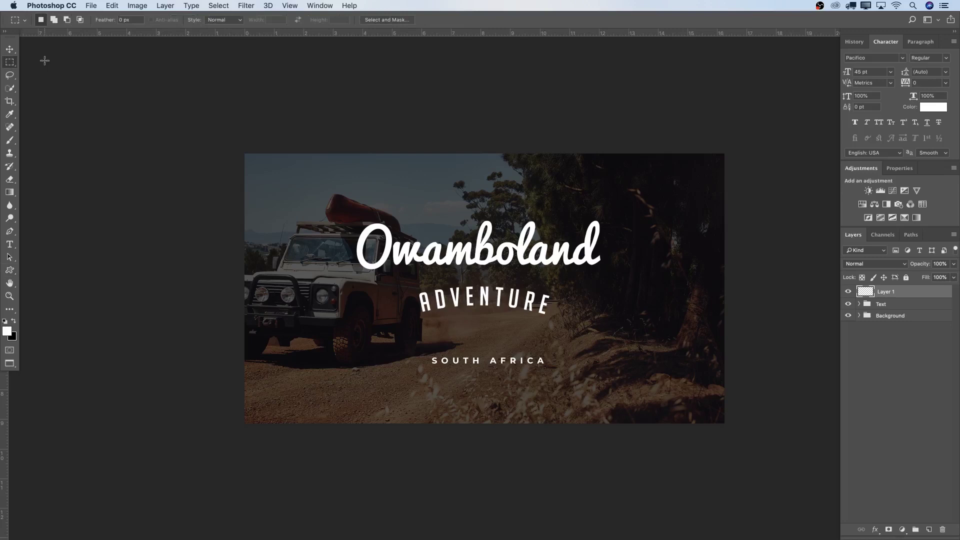
click(13, 60)
click(46, 72)
drag(394, 306, 447, 307)
key(z)
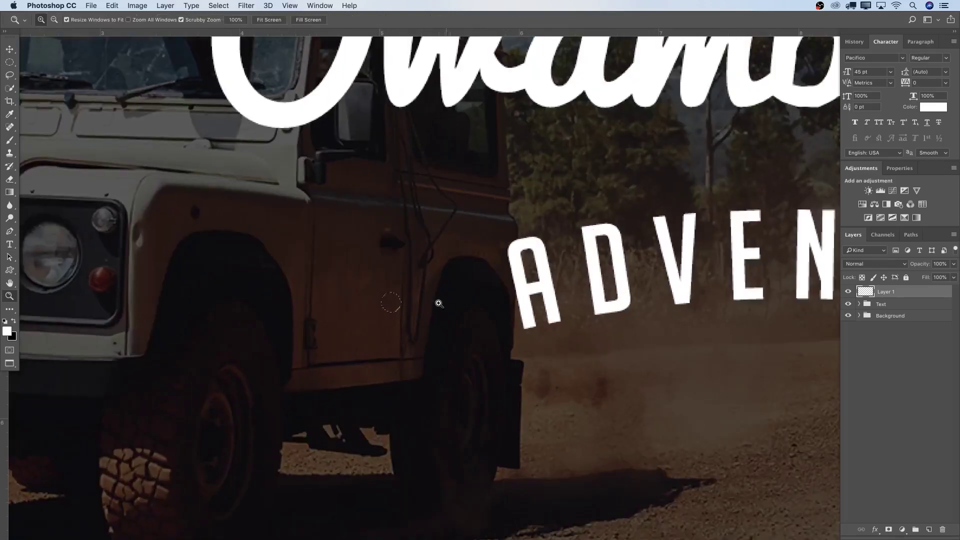
key(super+d)
- Make a small circular selection just before the A of ADVENTURE and fill it with the white foreground color
key(m)
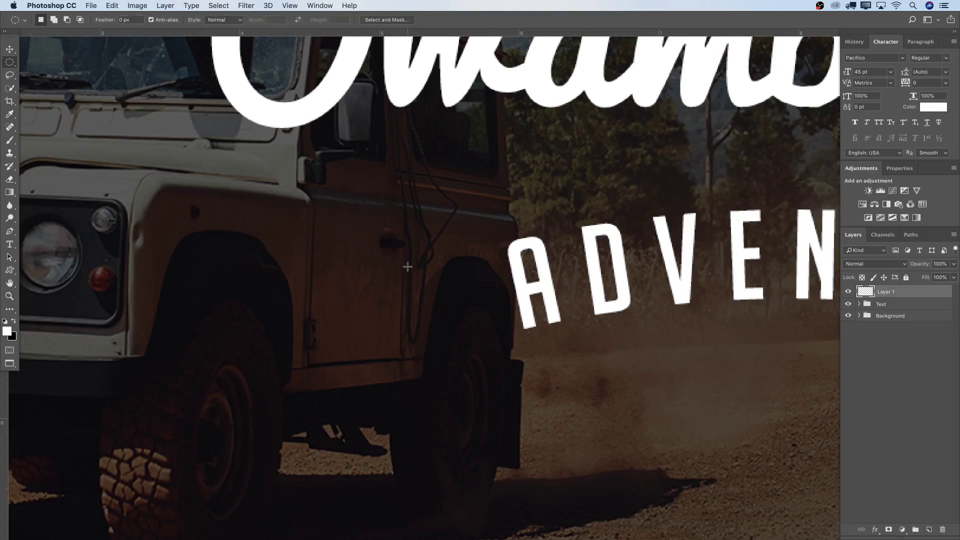
drag(416, 298, 426, 306)
right_click(419, 306)
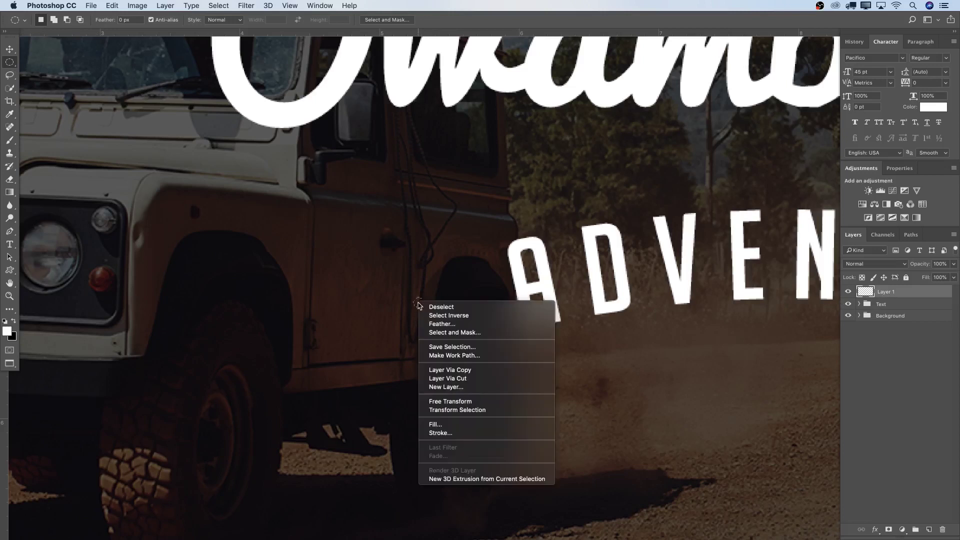
click(452, 425)
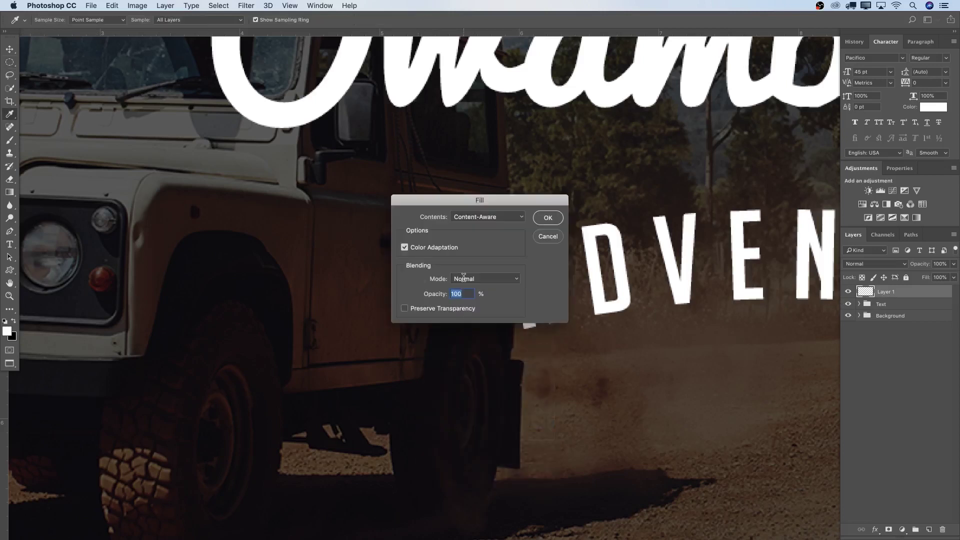
click(470, 217)
click(474, 185)
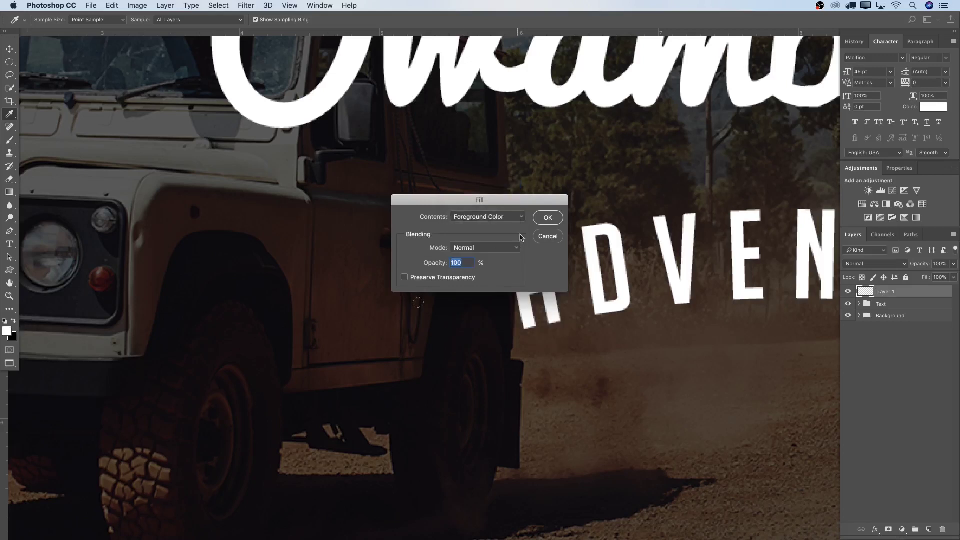
click(546, 220)
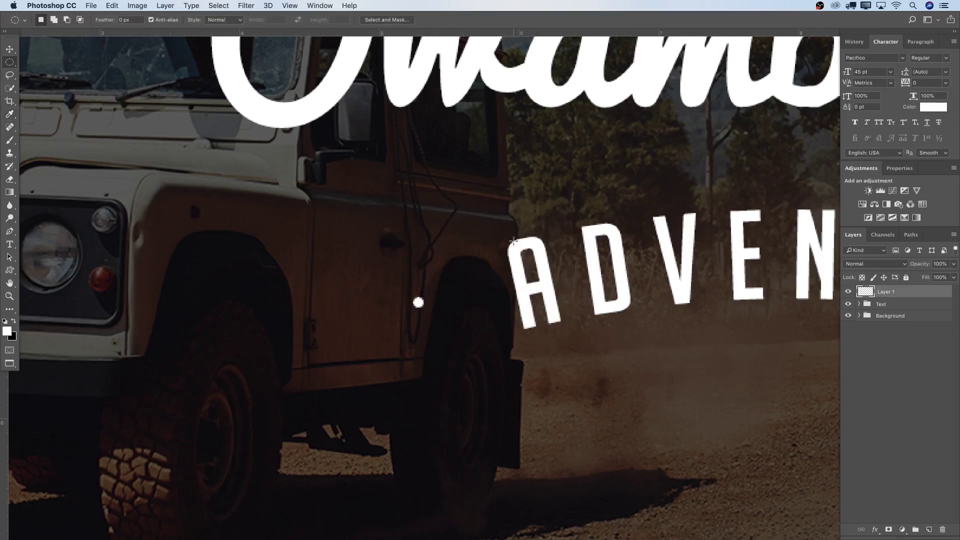
- Duplicate the dot layer and place the copy just after the last E of ADVENTURE, level with the first dot
key(z)
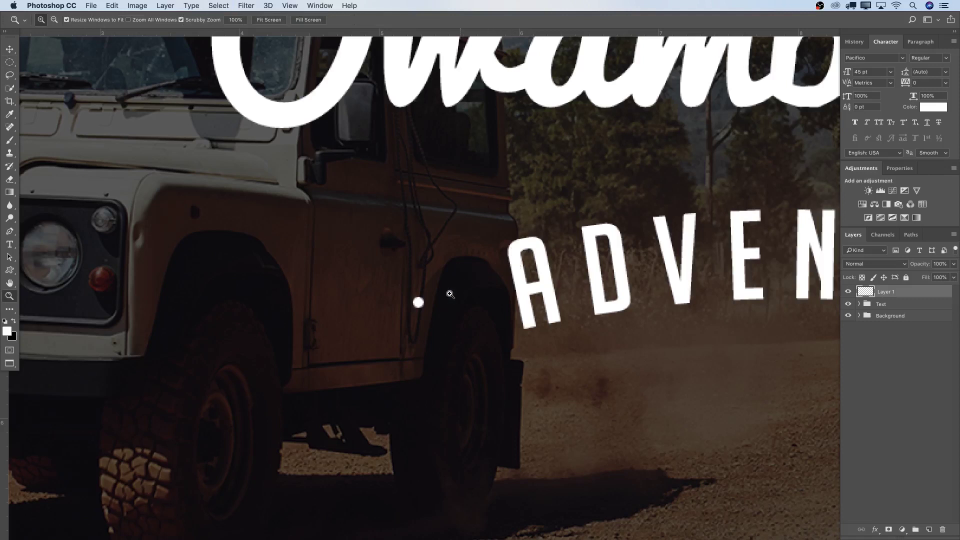
key(super+0)
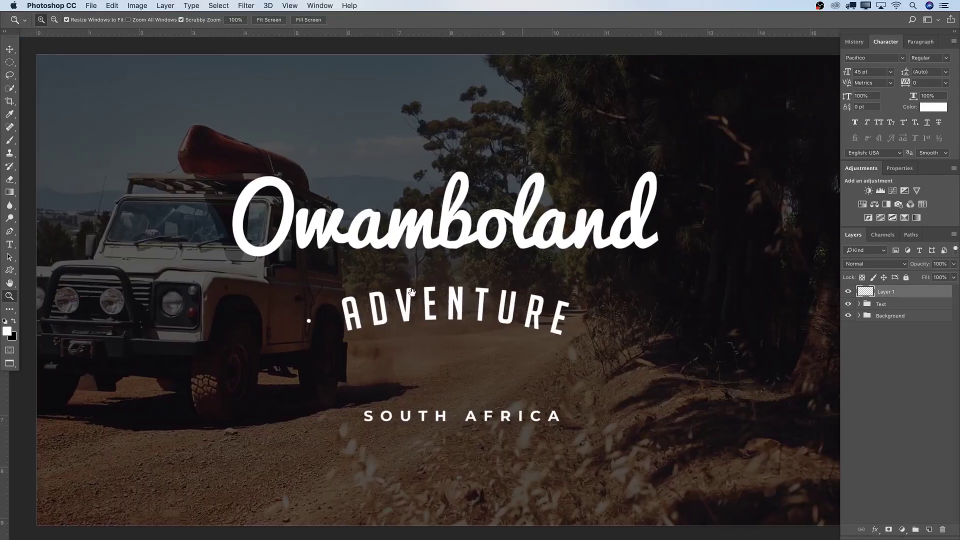
key(v)
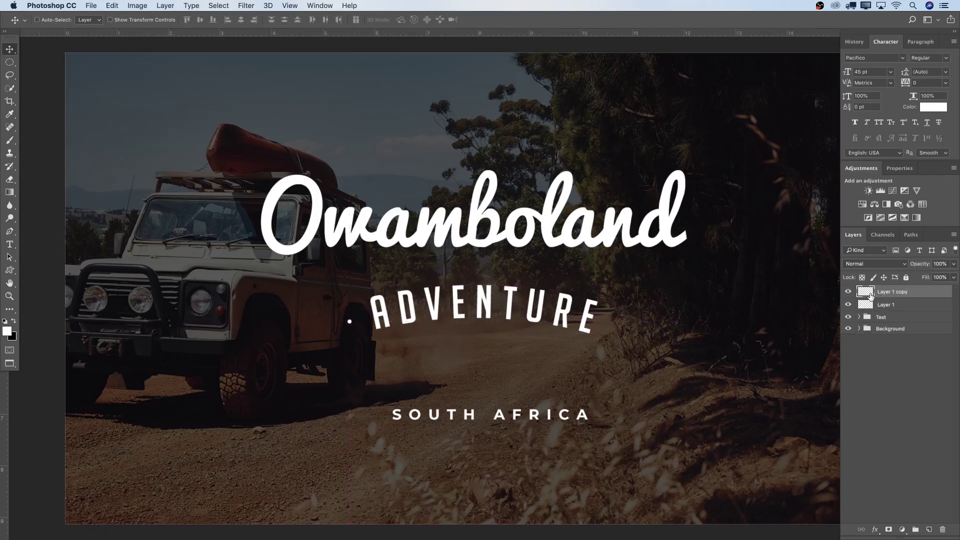
drag(363, 326, 620, 327)
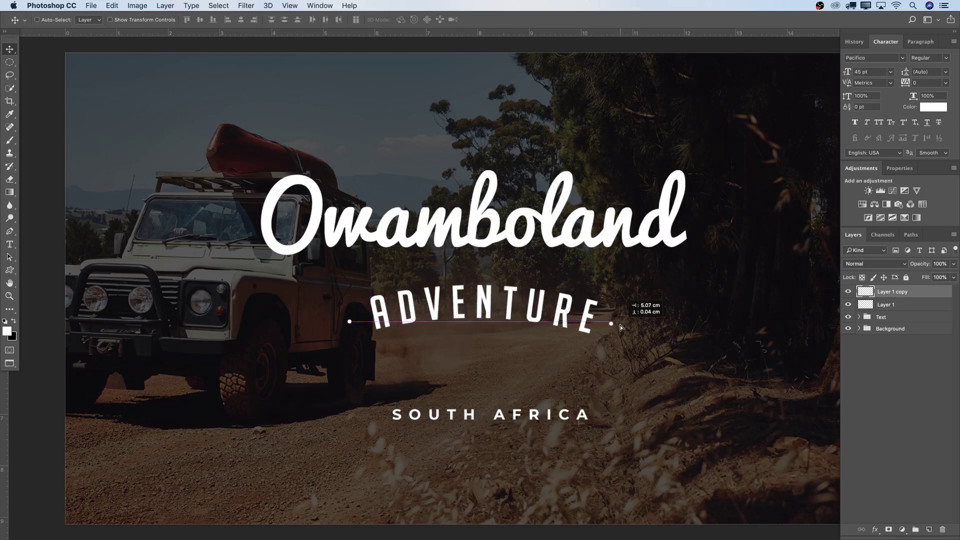
drag(620, 325, 620, 325)
drag(620, 326, 617, 325)
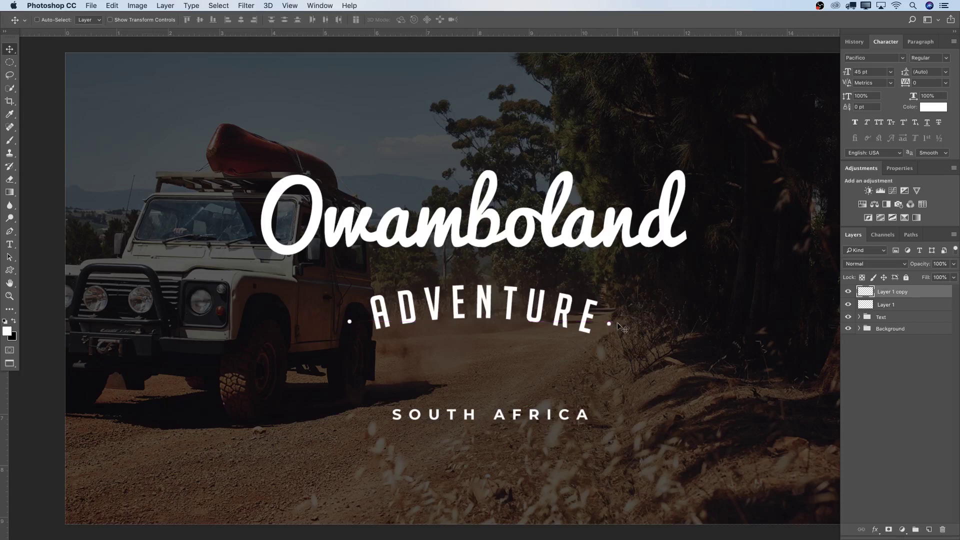
- Add a horizontal guide midway between ADVENTURE and SOUTH AFRICA and make a small square selection just above it, centred under the text
drag(505, 34, 574, 371)
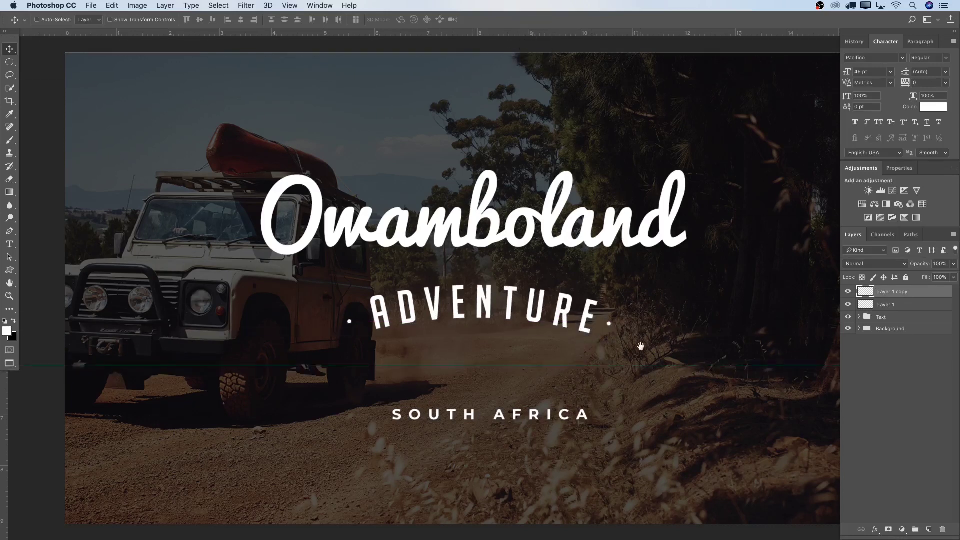
drag(632, 344, 596, 340)
drag(10, 62, 58, 63)
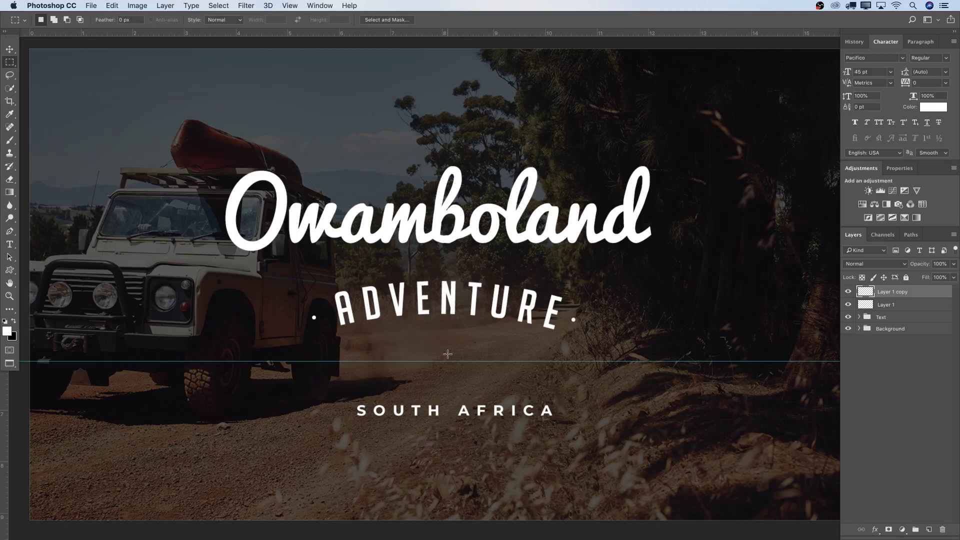
drag(435, 347, 457, 359)
- Fill the square selection with the white foreground color on a new layer, and deselect it
key(z)
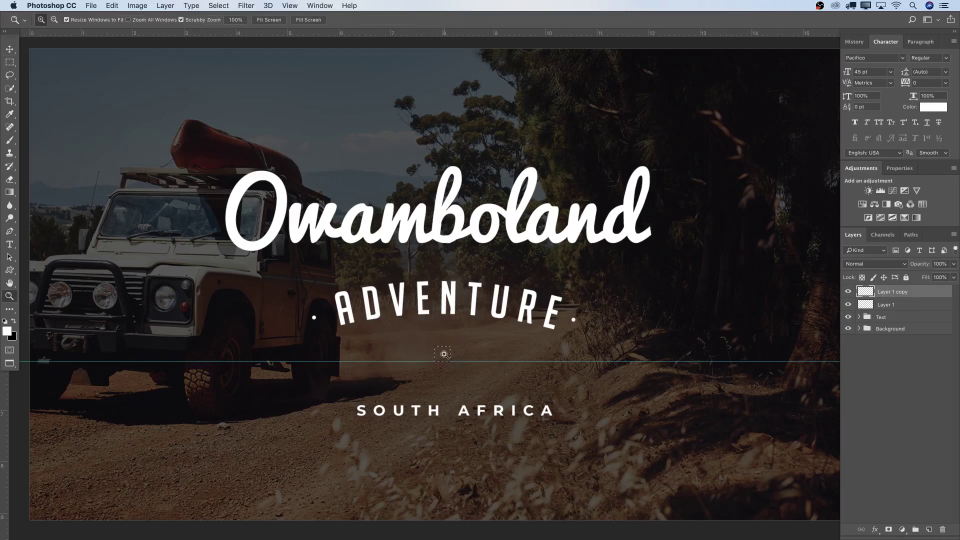
click(450, 349)
scroll(474, 353, down, 5)
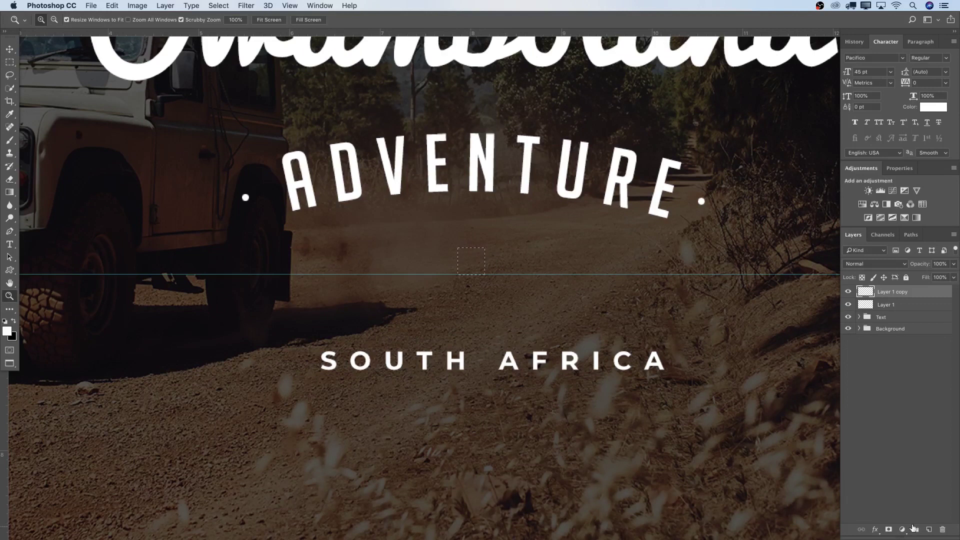
click(929, 529)
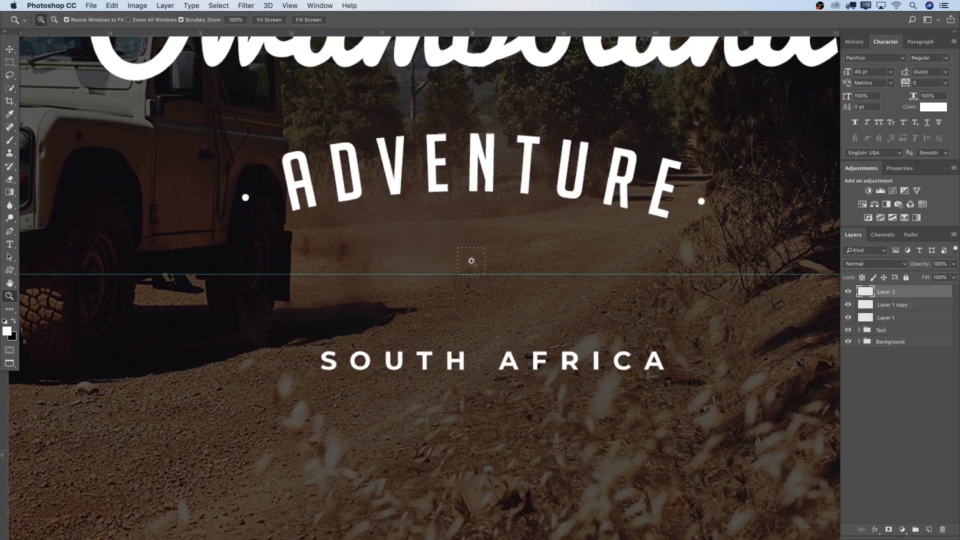
key(m)
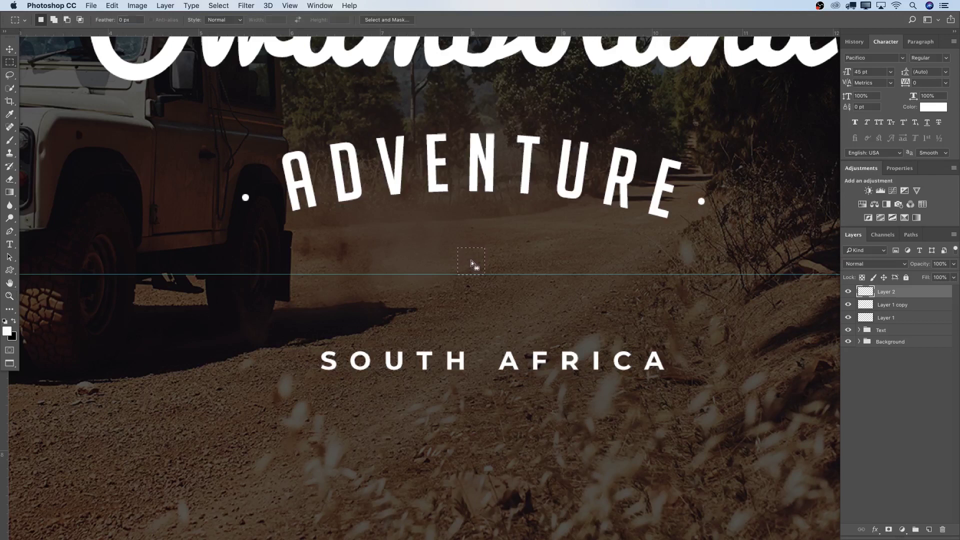
right_click(471, 260)
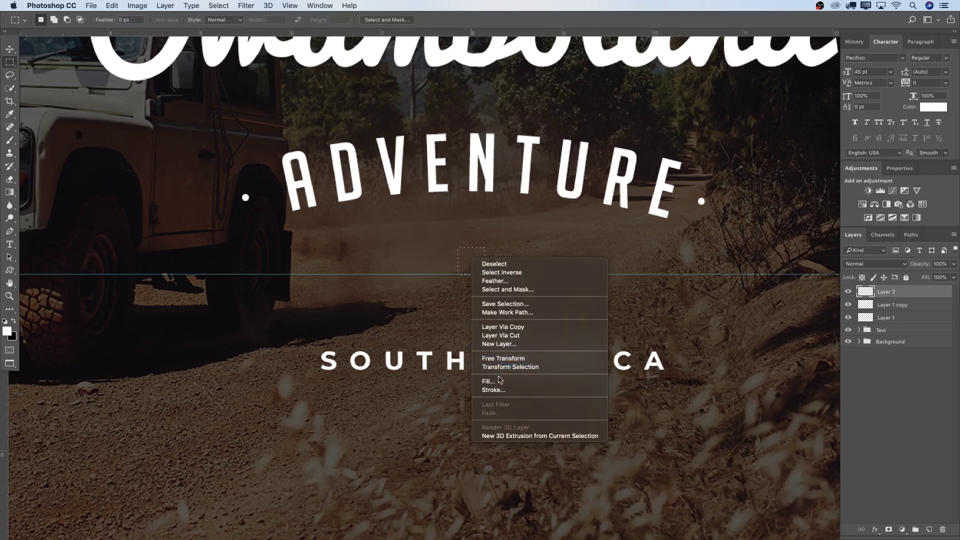
click(489, 381)
click(500, 216)
click(498, 220)
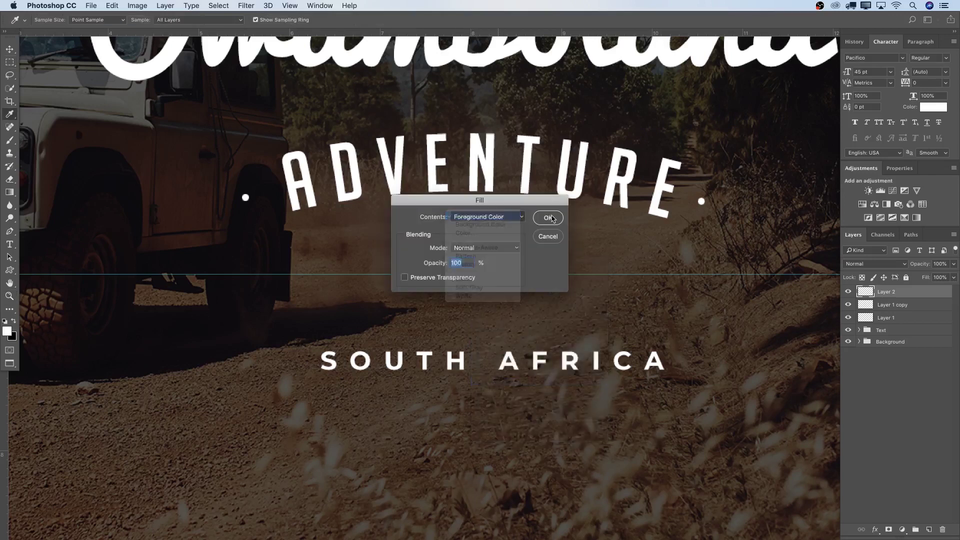
click(552, 216)
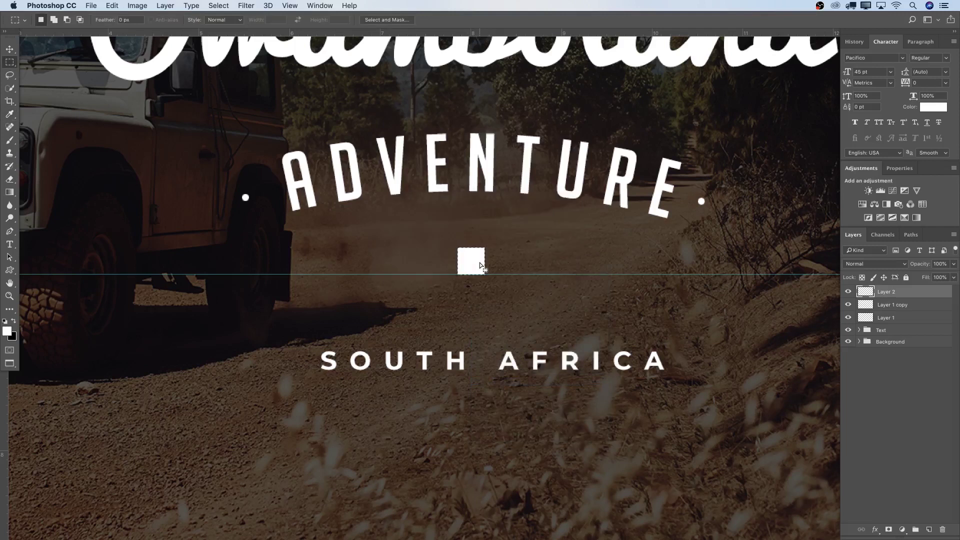
key(super+d)
- Rotate the white square 45° into a diamond and move it down so it is centred on the guide
key(super+t)
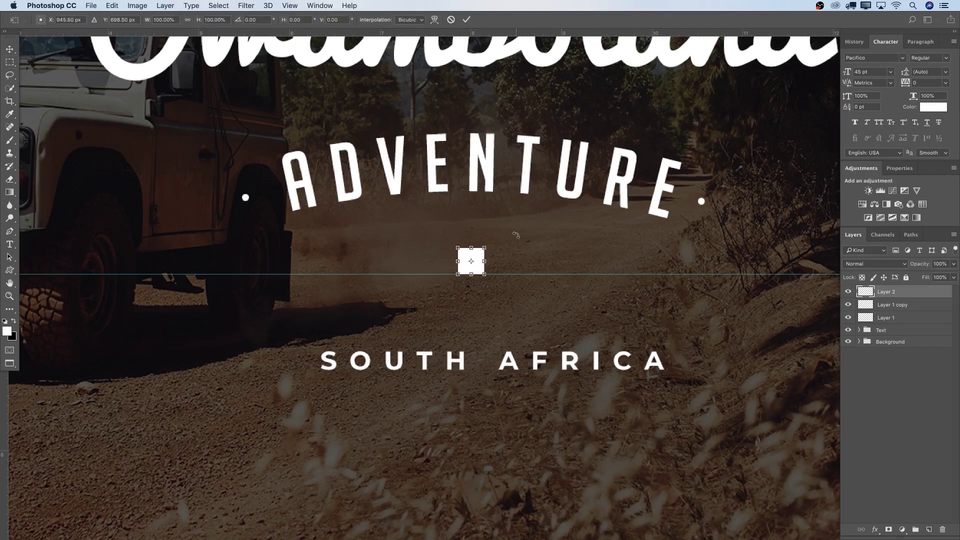
drag(512, 235, 519, 272)
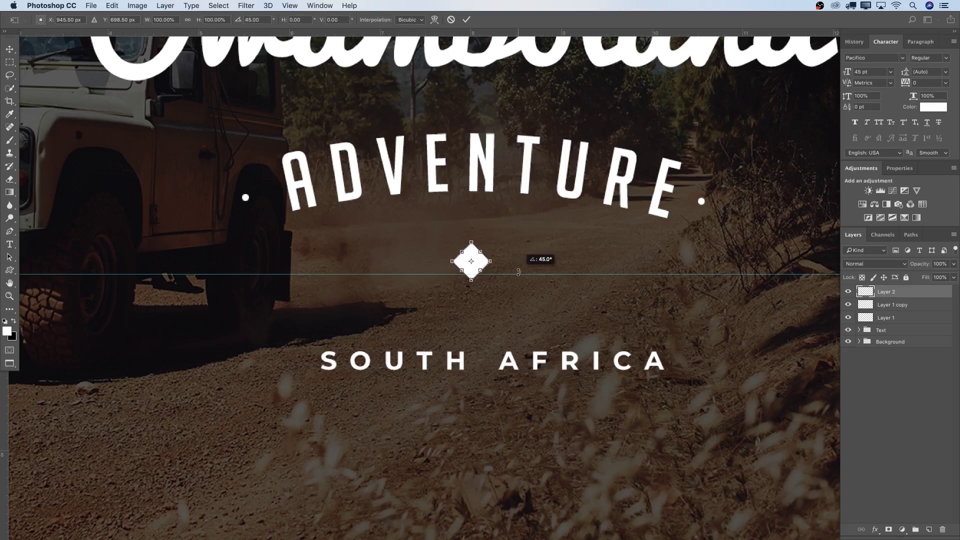
drag(519, 272, 508, 277)
key(Return)
key(v)
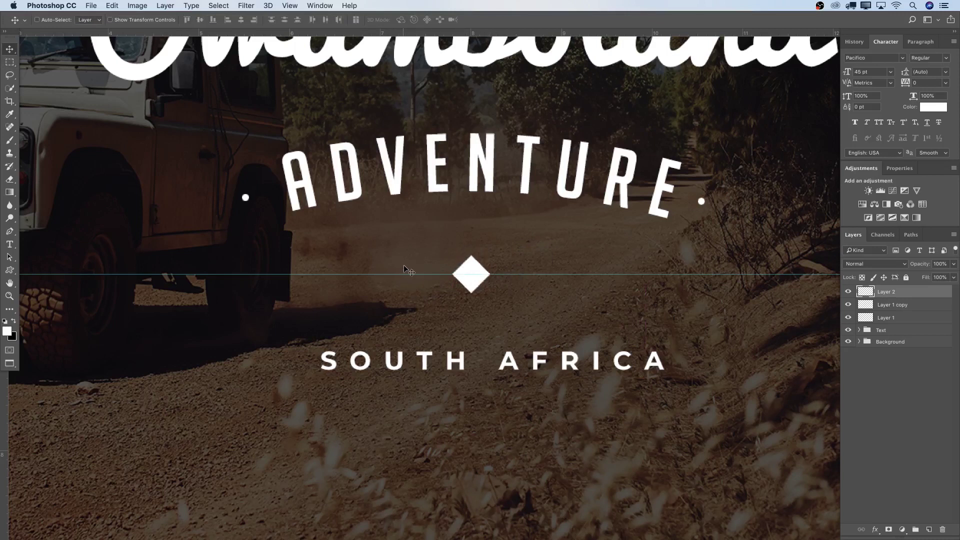
- Make a long thin rectangular selection left of the diamond, fill it with the foreground color on a new layer, and deselect
click(10, 62)
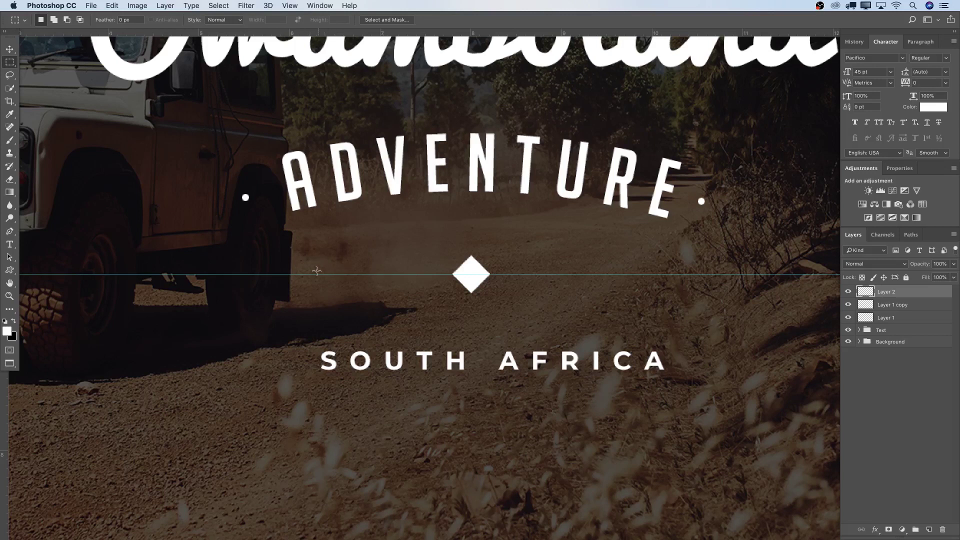
drag(308, 271, 444, 281)
click(928, 533)
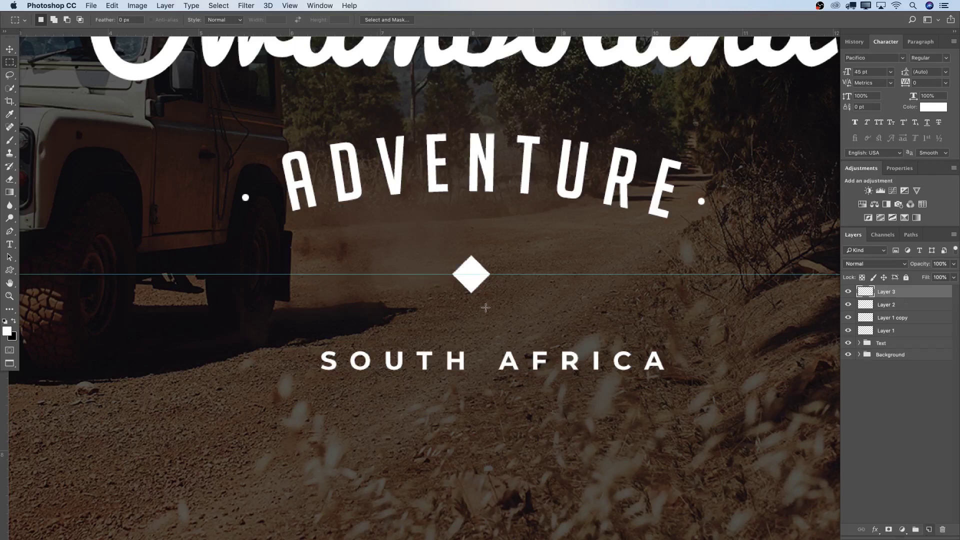
right_click(334, 277)
click(356, 397)
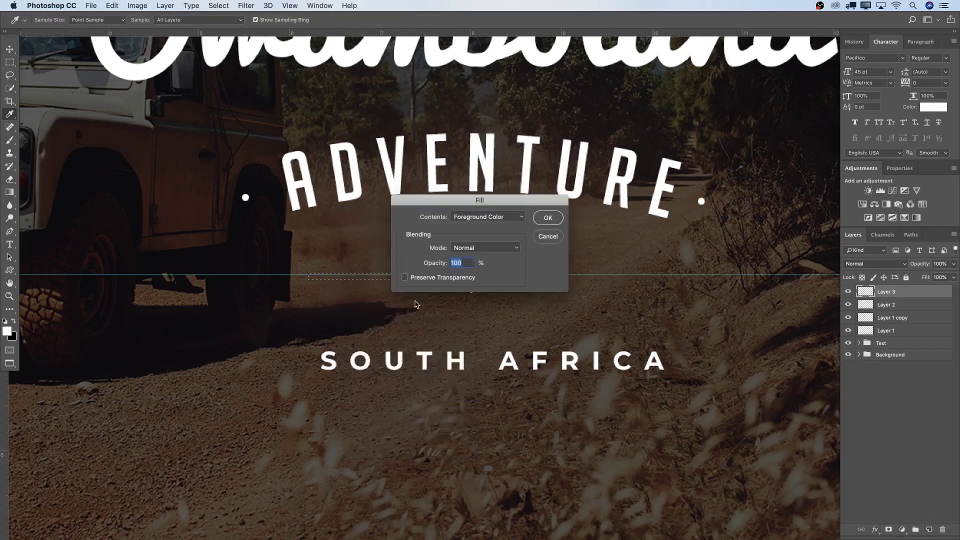
click(547, 218)
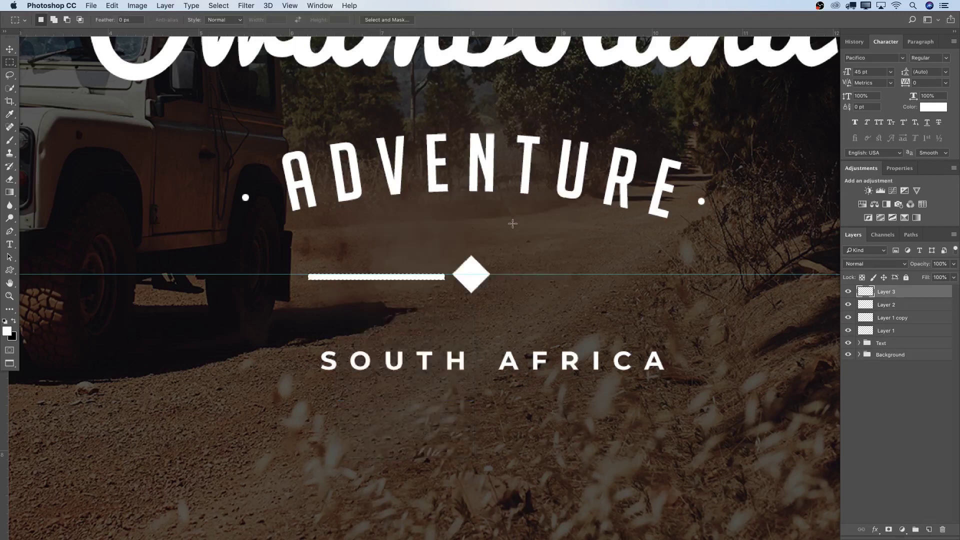
key(super+d)
- Nudge the white bar slightly left and up so it is vertically centred on the guide beside the diamond
key(v)
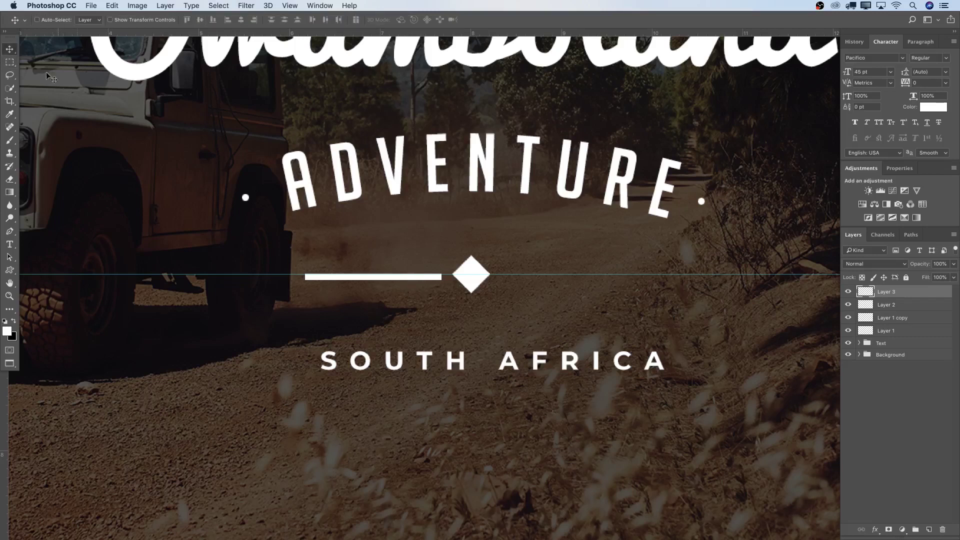
key(Left)
key(Up)
key(Up)
key(Down)
key(Up)
key(Down)
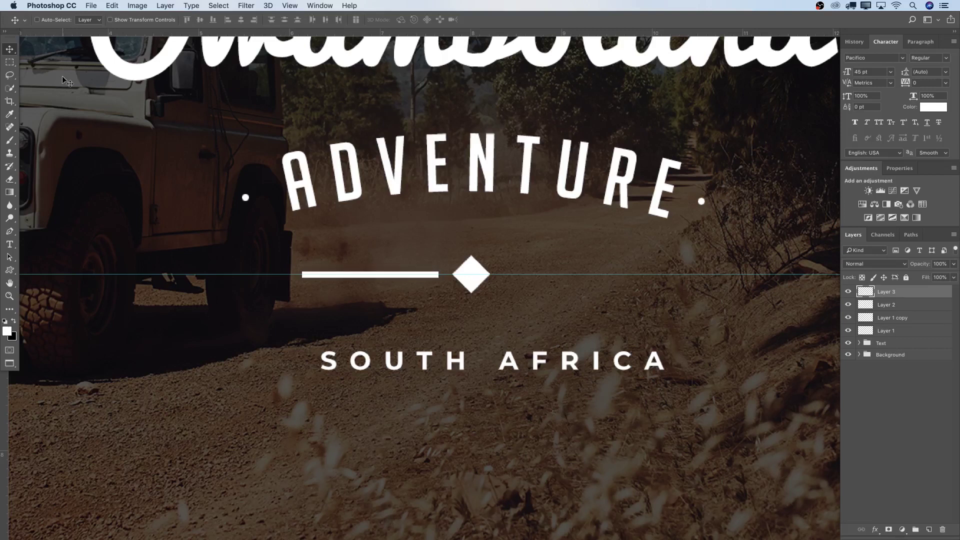
- Check the bar's alignment with the diamond up close and clear the guides
key(z)
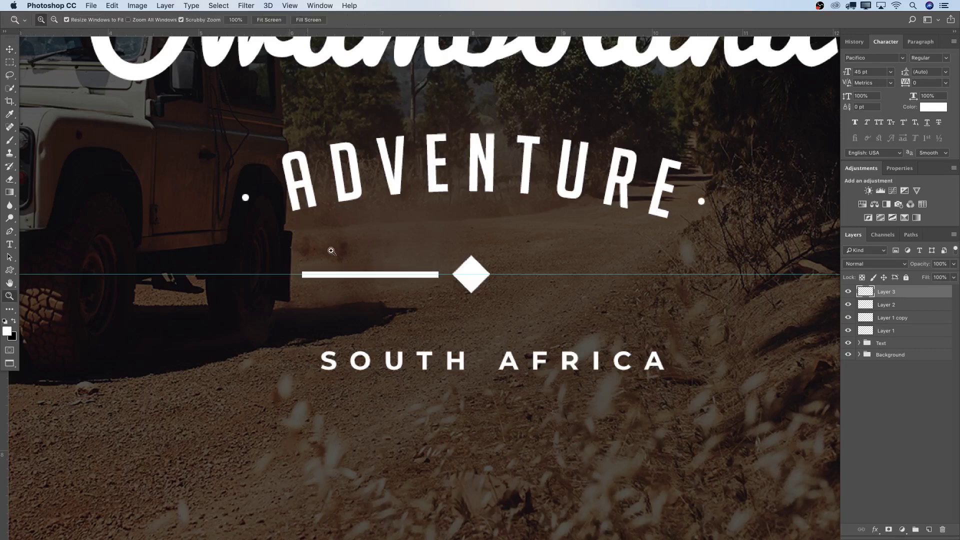
drag(372, 263, 407, 263)
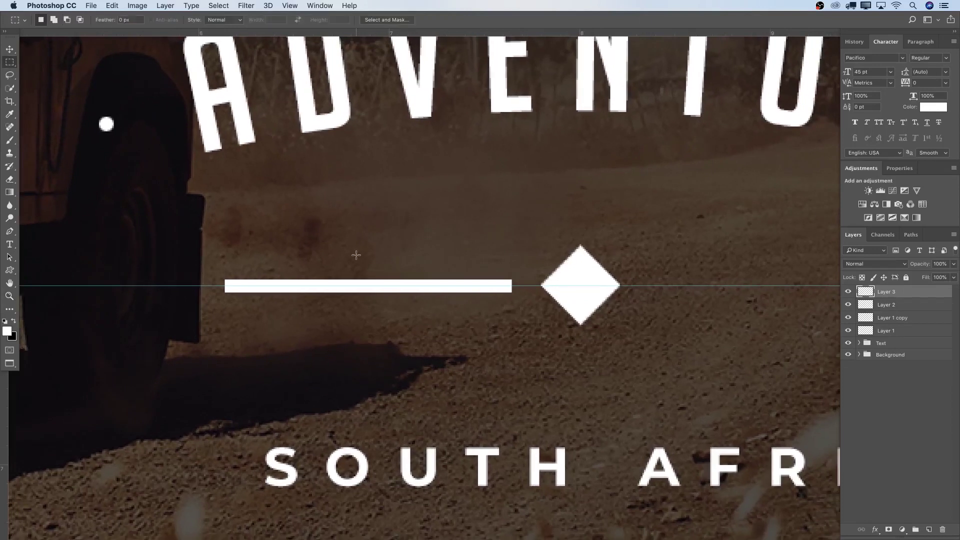
drag(576, 301, 498, 307)
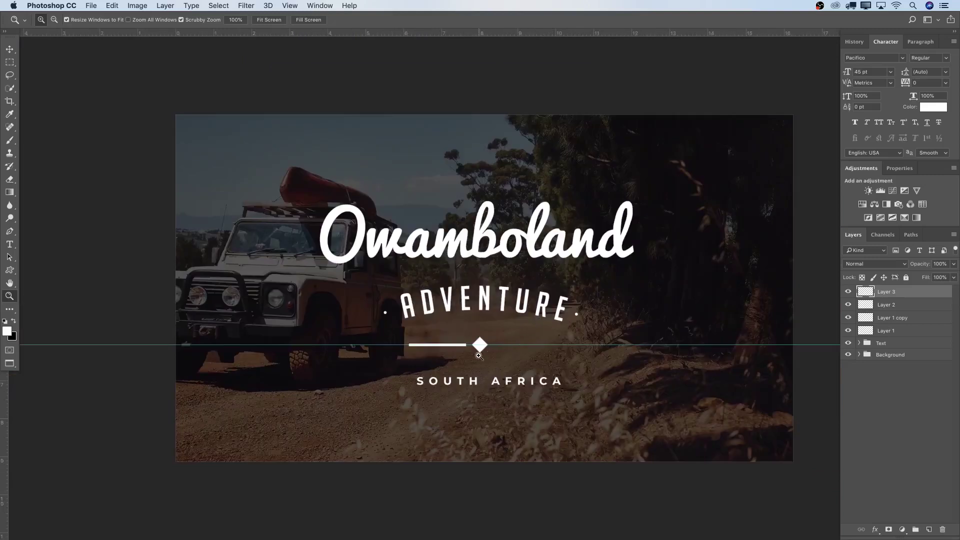
click(258, 5)
mouse_move(290, 5)
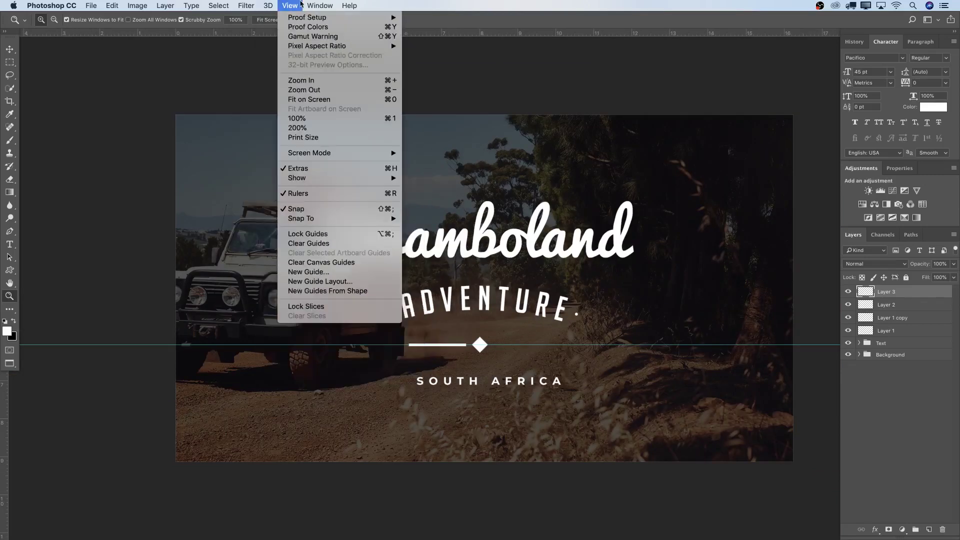
click(320, 244)
- Thin the bar by deleting a narrow strip along its lower edge with a rectangular selection, and deselect
drag(448, 352, 472, 349)
key(m)
drag(278, 341, 517, 323)
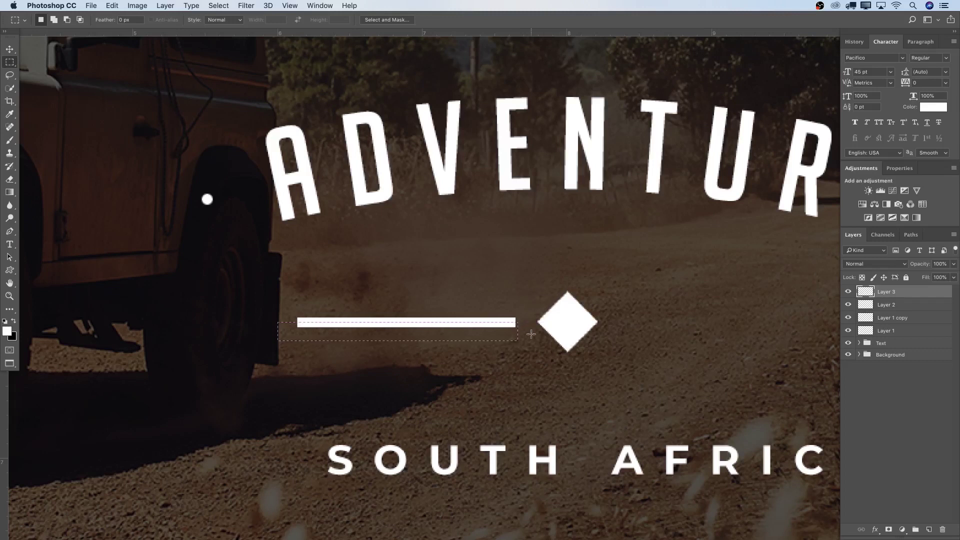
key(Down)
key(Down)
key(Down)
key(Down)
key(Down)
key(Down)
key(Delete)
key(super+d)
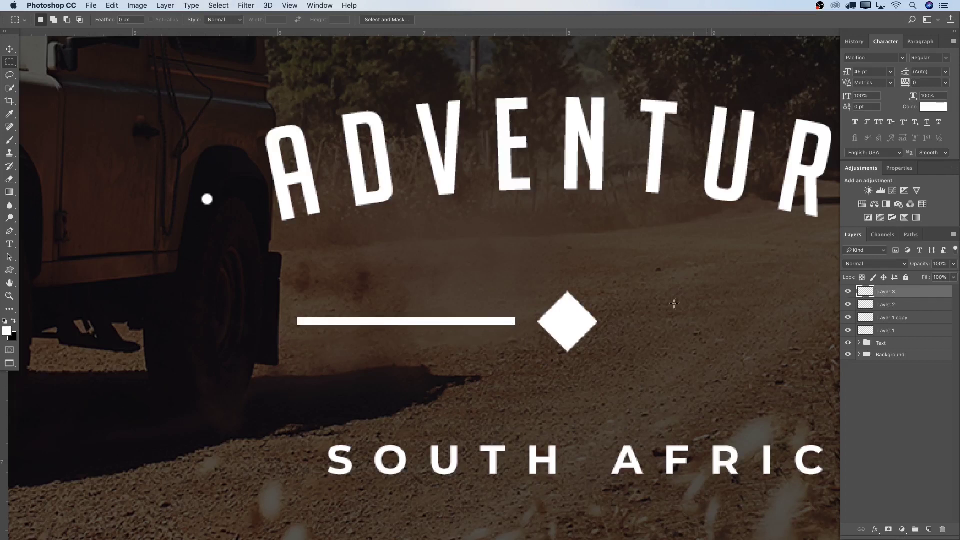
key(v)
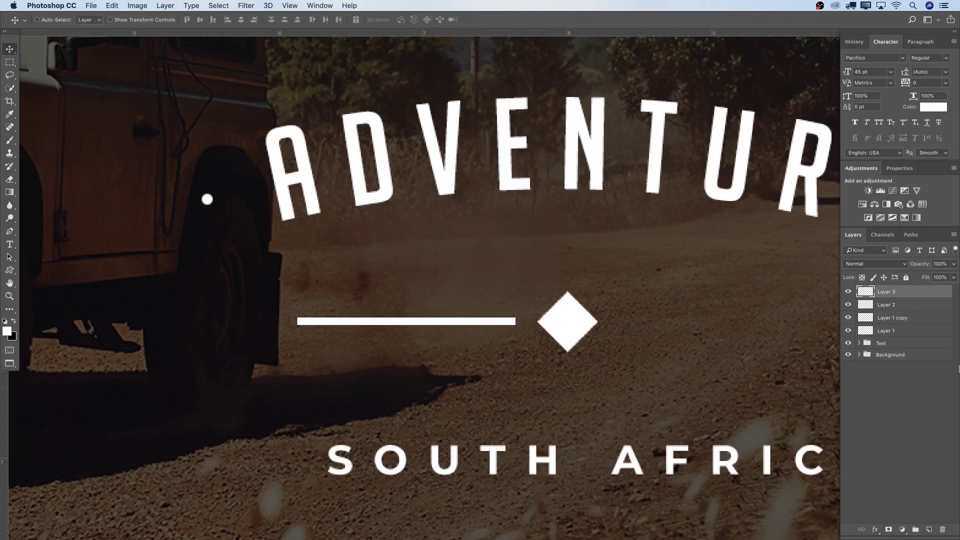
- Move the thinned white bar down 0.01 cm so it lines up with the diamond's vertical centre
drag(391, 323, 391, 325)
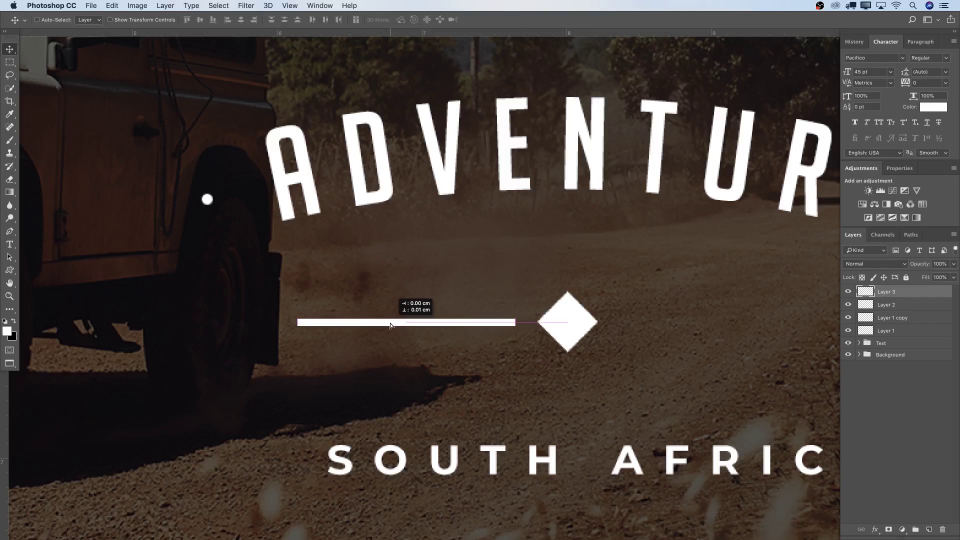
drag(391, 325, 391, 326)
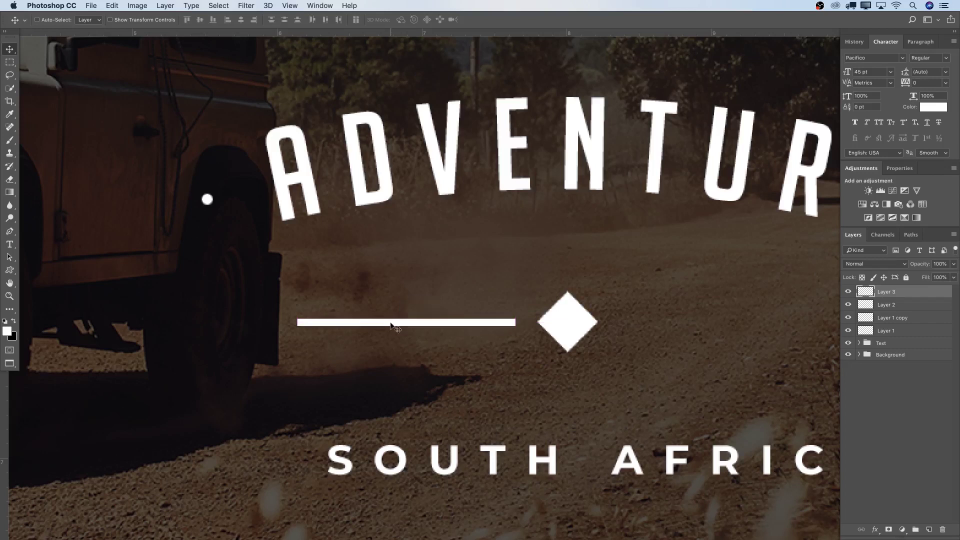
- Duplicate the white bar and move the copy 2.23 cm right, mirroring the original bar's 0.15 cm gap on the diamond's other side
key(z)
key(super+minus)
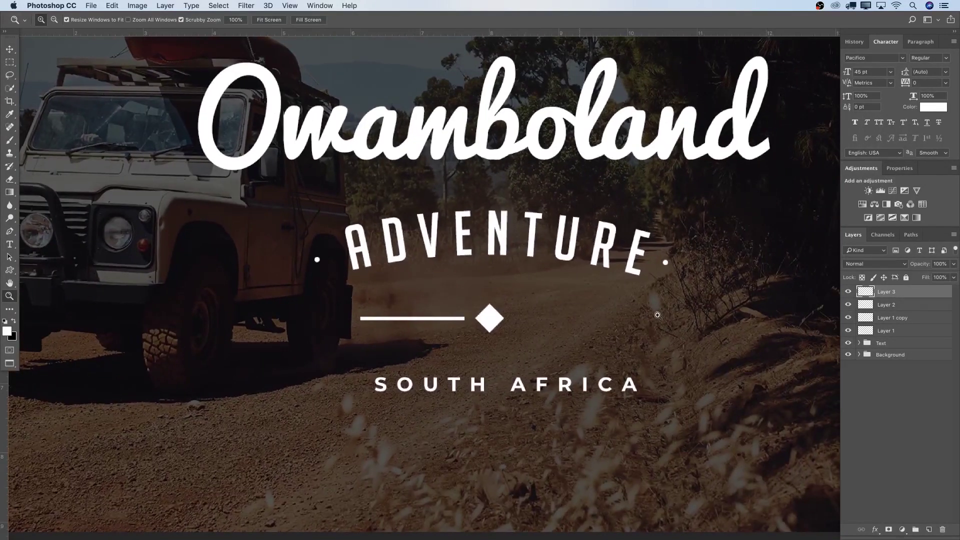
key(super+j)
key(v)
drag(440, 328, 594, 328)
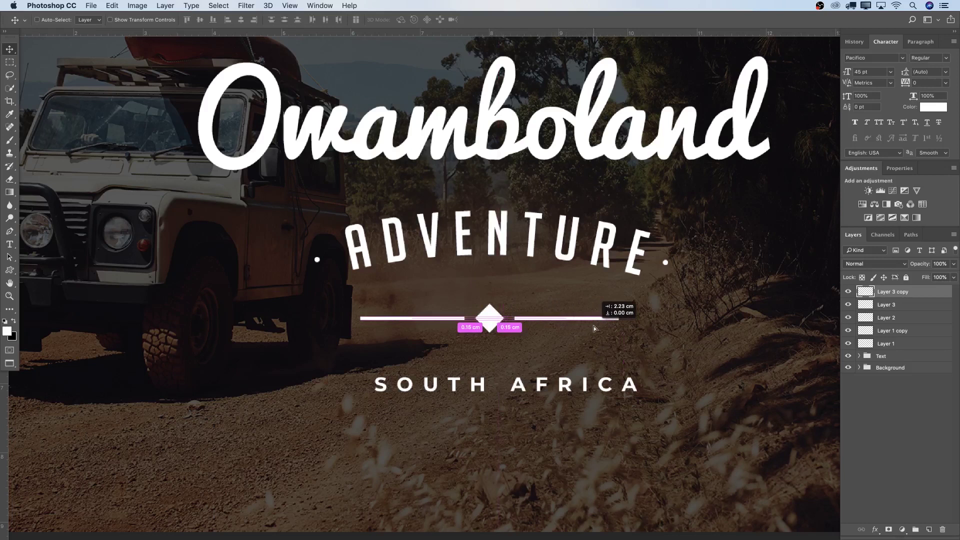
drag(594, 326, 593, 326)
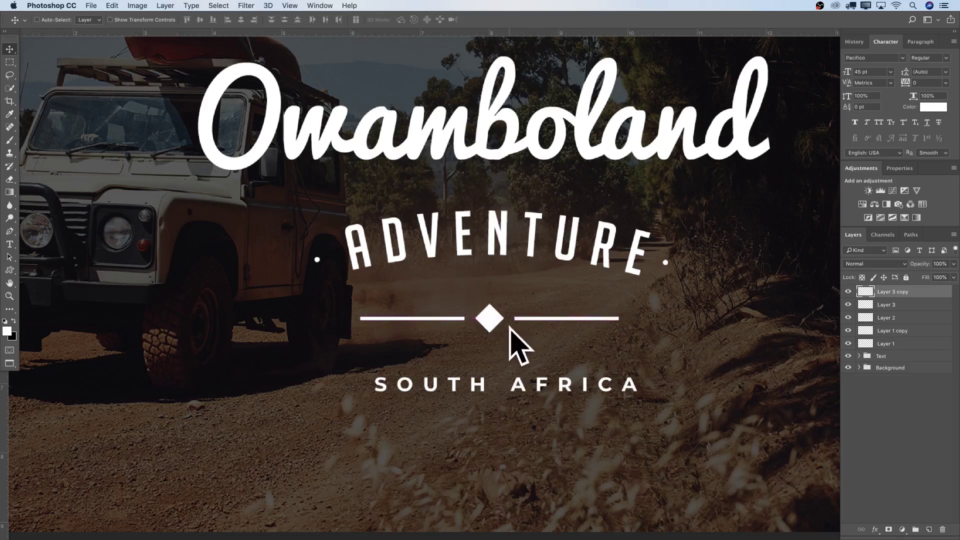
- Group the five dot, diamond and bar layers from Layer 1 through Layer 3 copy and name the group Shape
key(z)
drag(547, 362, 525, 325)
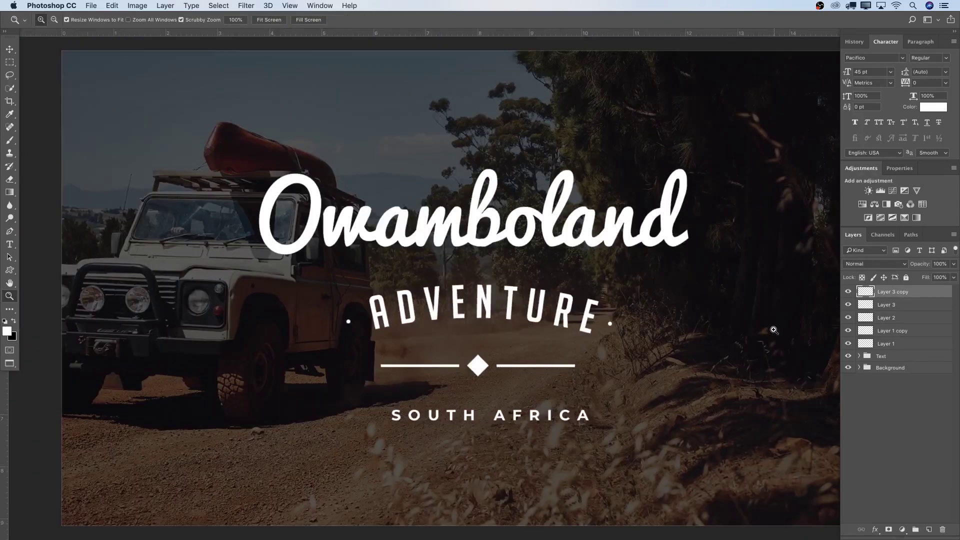
alt+click(645, 314)
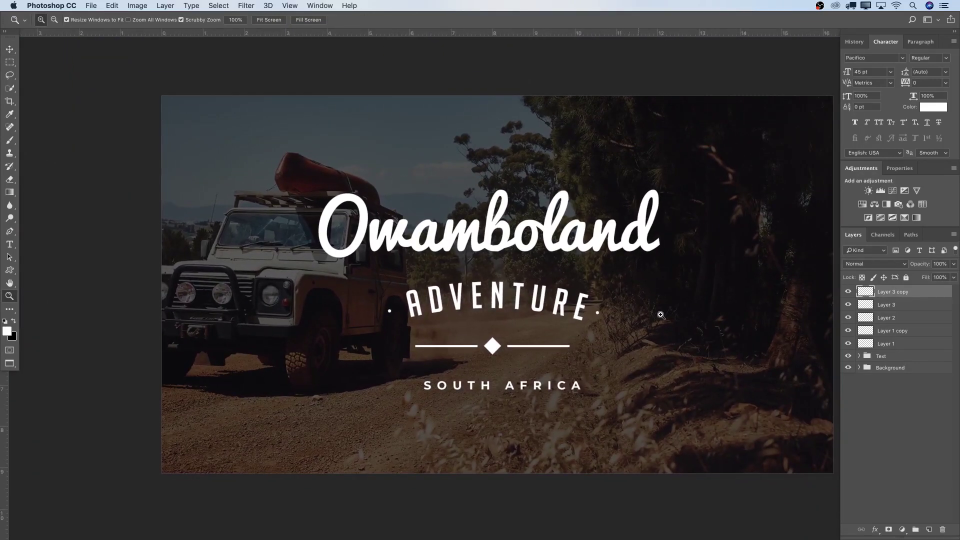
super+click(901, 344)
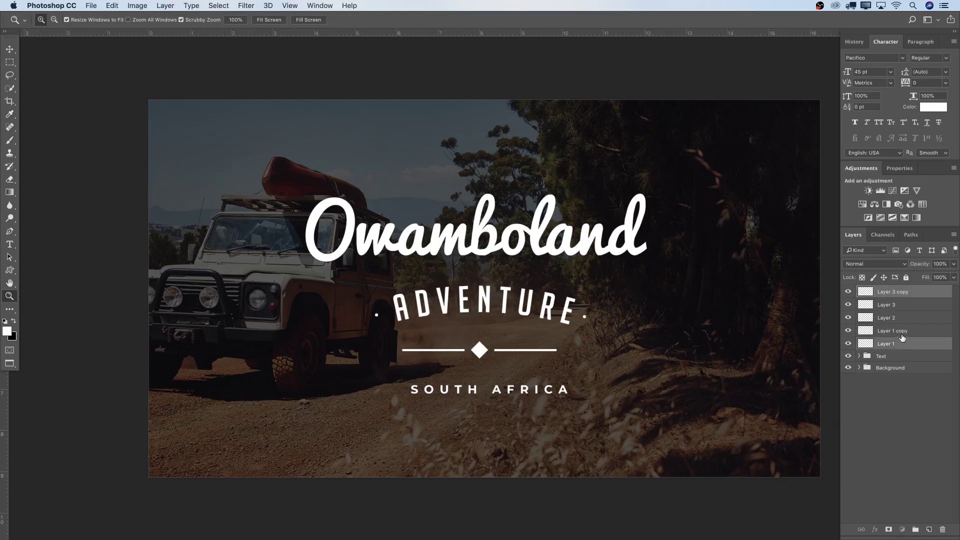
super+click(898, 326)
super+click(899, 319)
super+click(898, 307)
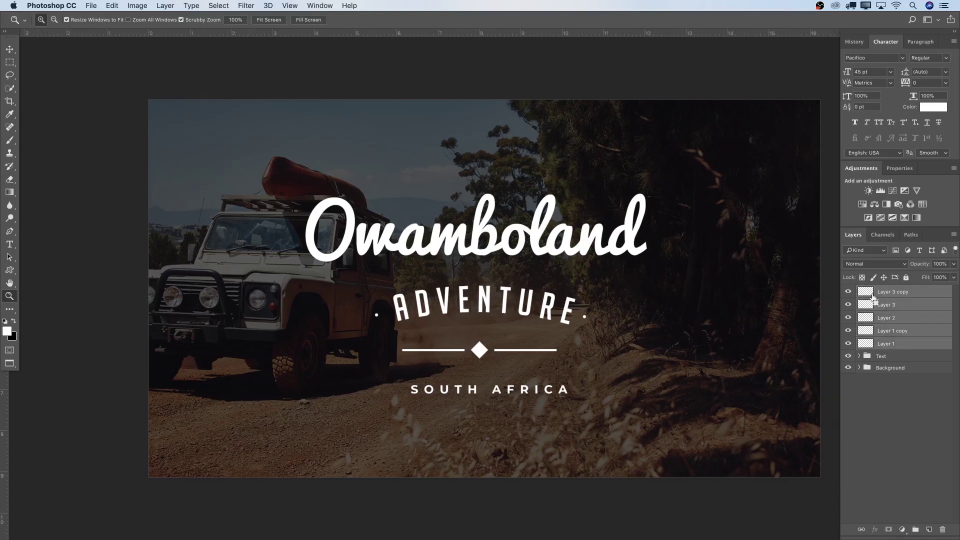
key(super+g)
double_click(889, 291)
key(BackSpace)
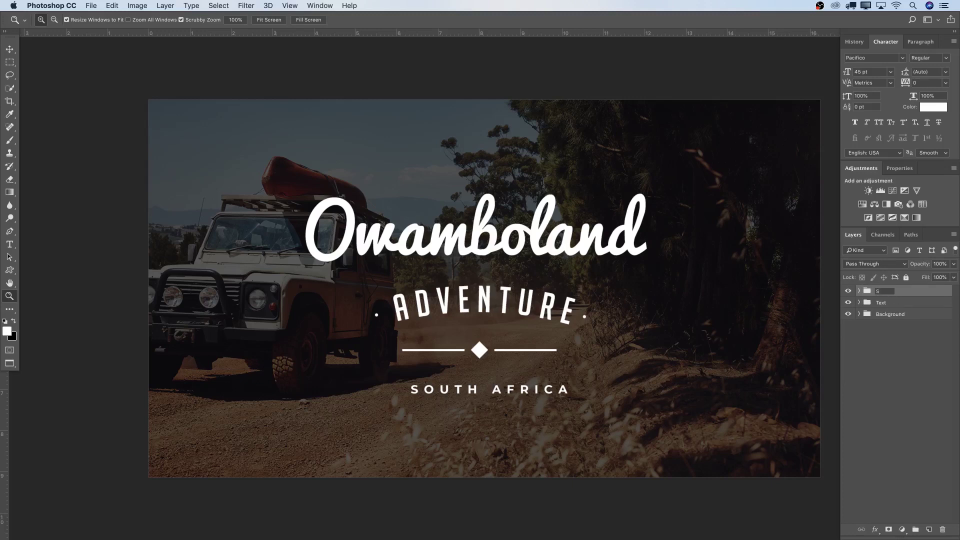
key(Return)
- Move the SOUTH AFRICA text left until centred beneath the diamond and up closer to the divider bars
click(895, 304)
click(859, 303)
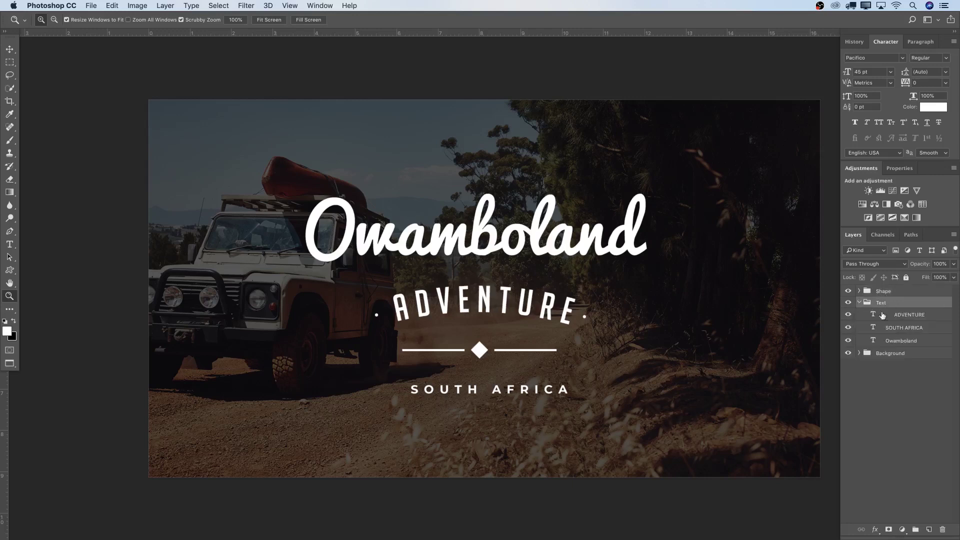
click(911, 331)
drag(651, 384, 625, 390)
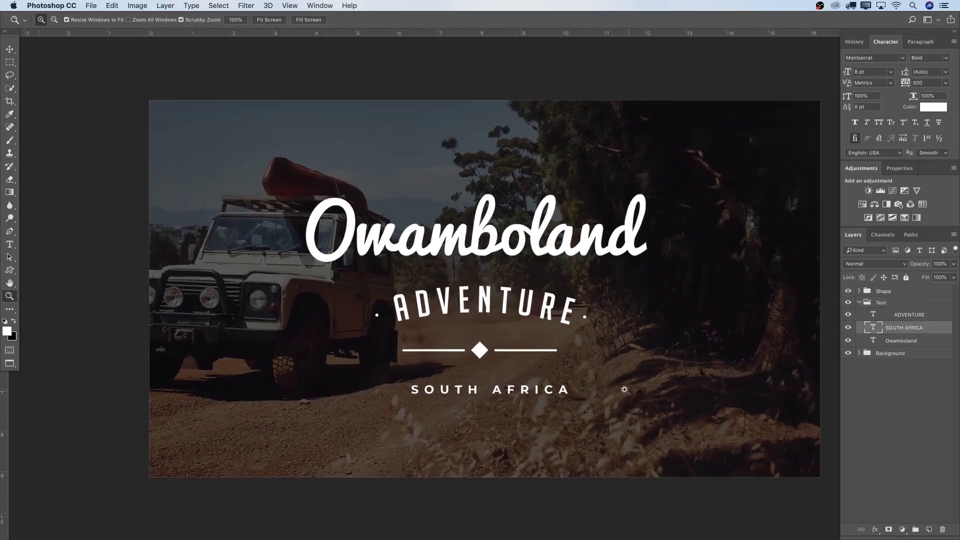
key(v)
key(shift+Left)
key(shift+Left)
key(shift+Left)
key(shift+Up)
key(shift+Up)
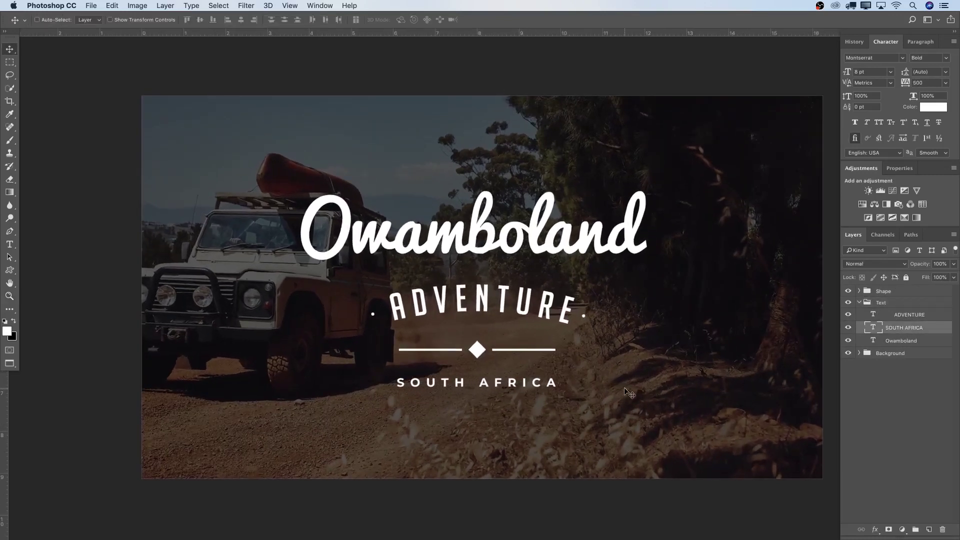
key(shift+Up)
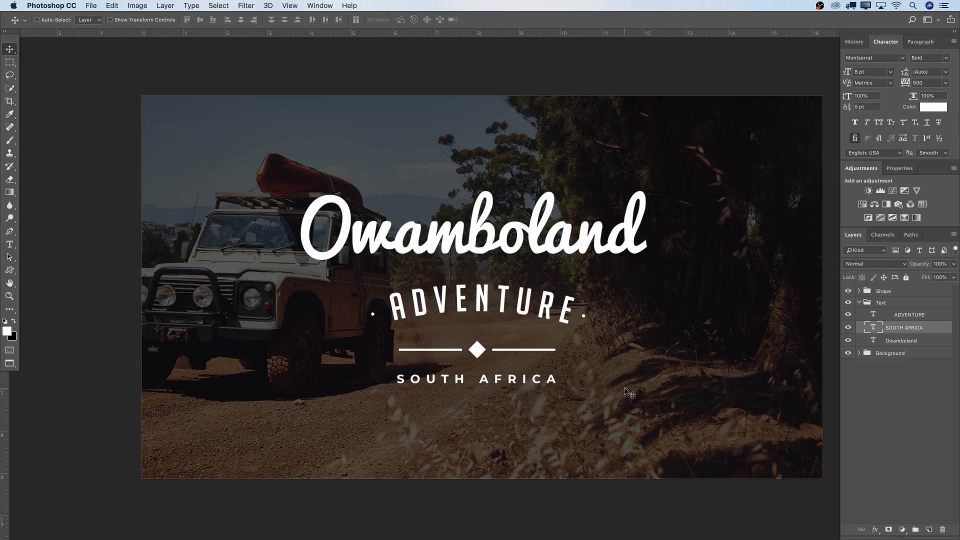
- Select the Shape group together with the SOUTH AFRICA text and move both up closer to ADVENTURE
click(891, 295)
key(shift+Up)
key(shift+Up)
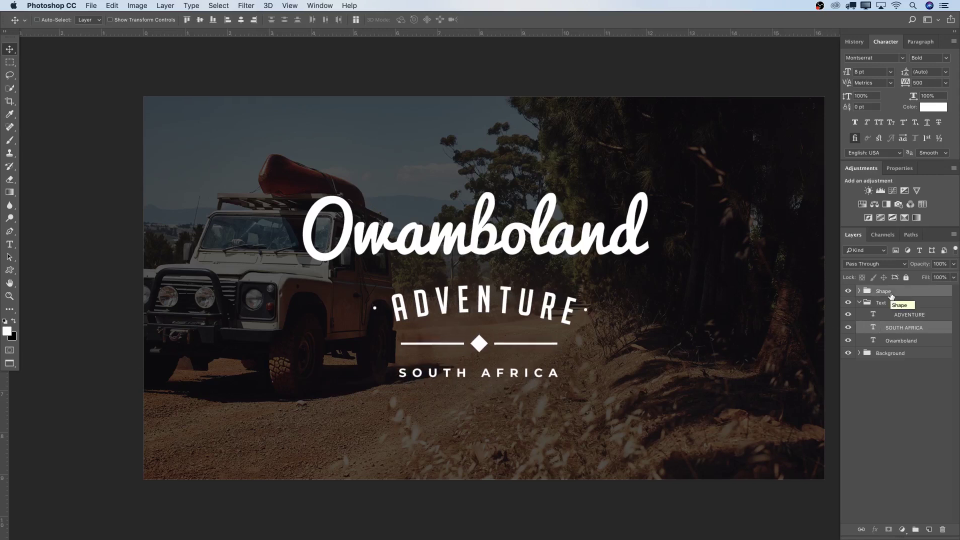
key(shift+Up)
- Identify the two dot layers inside the Shape group and move both dots down level with the ends of ADVENTURE
click(859, 292)
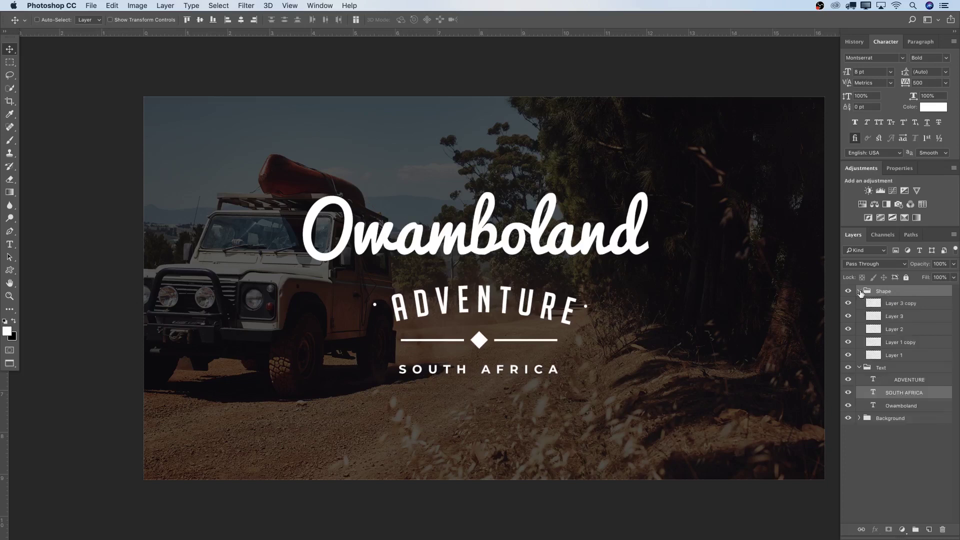
click(848, 343)
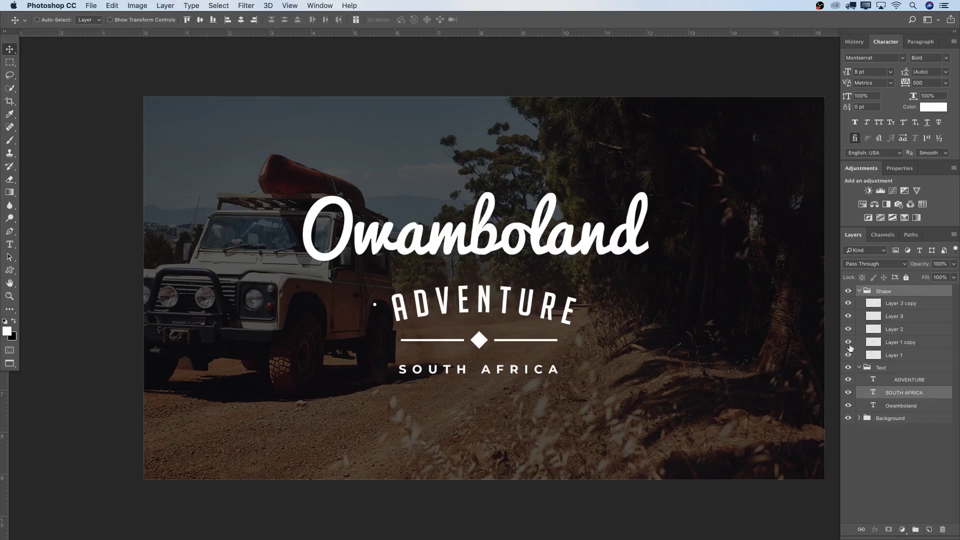
click(893, 352)
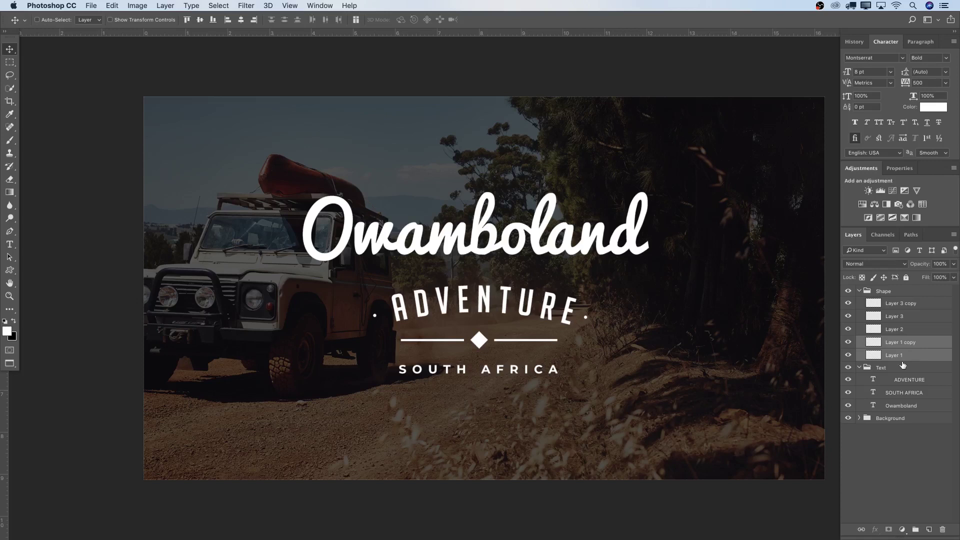
- Move the Owamboland text down close above ADVENTURE and slightly right to centre it
click(917, 406)
drag(604, 250, 611, 265)
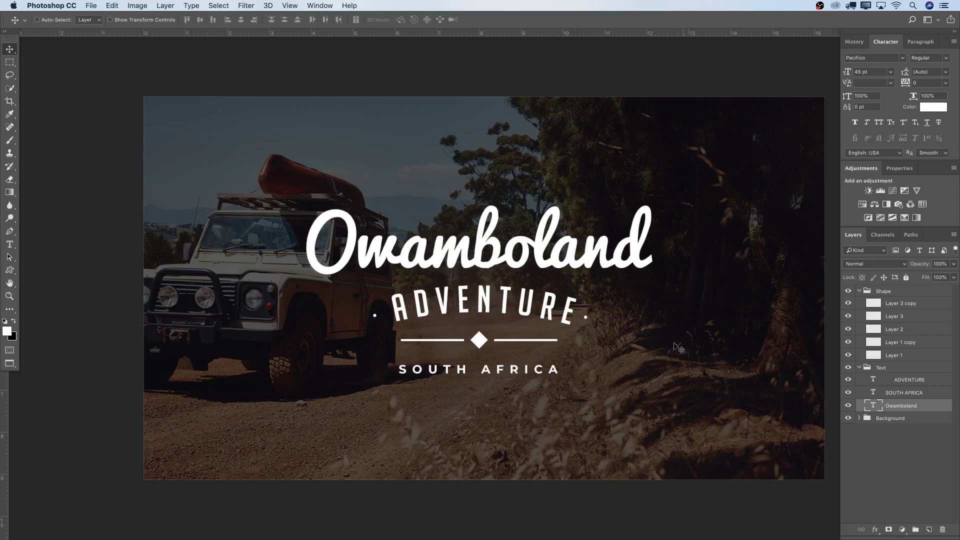
- Collapse and select the Shape and Text groups, fine-tune the whole logo's position over the photo, and deselect the groups
click(859, 291)
super+click(893, 295)
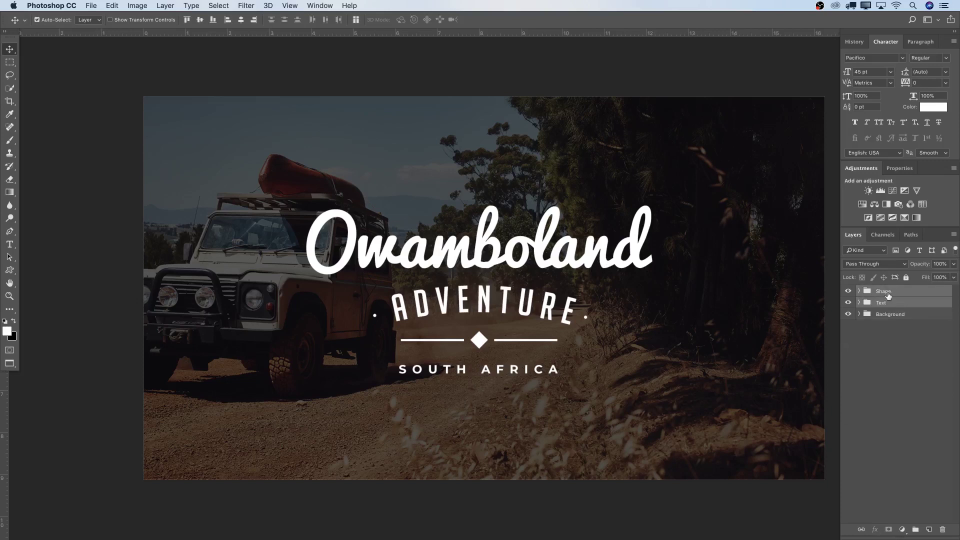
drag(617, 283, 616, 277)
key(z)
click(616, 277)
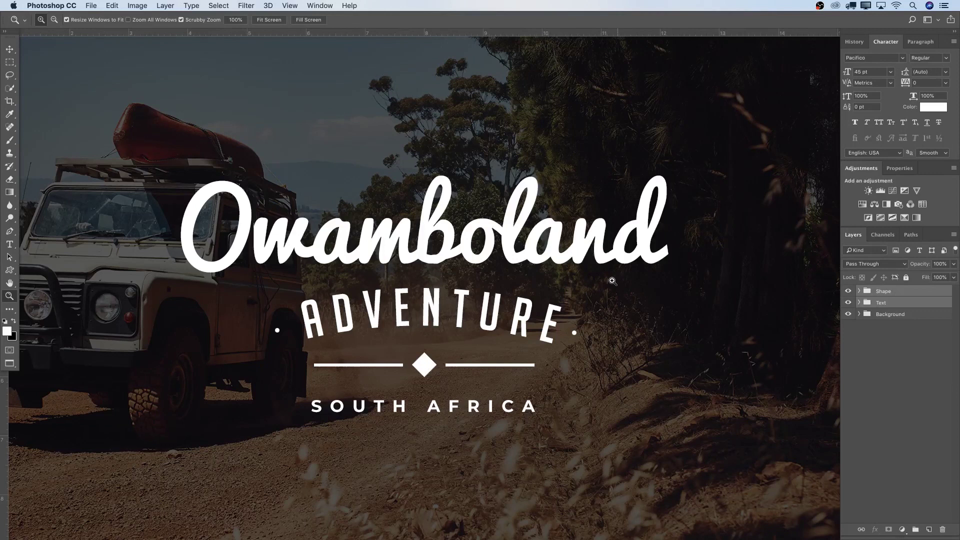
key(super+minus)
drag(621, 280, 592, 280)
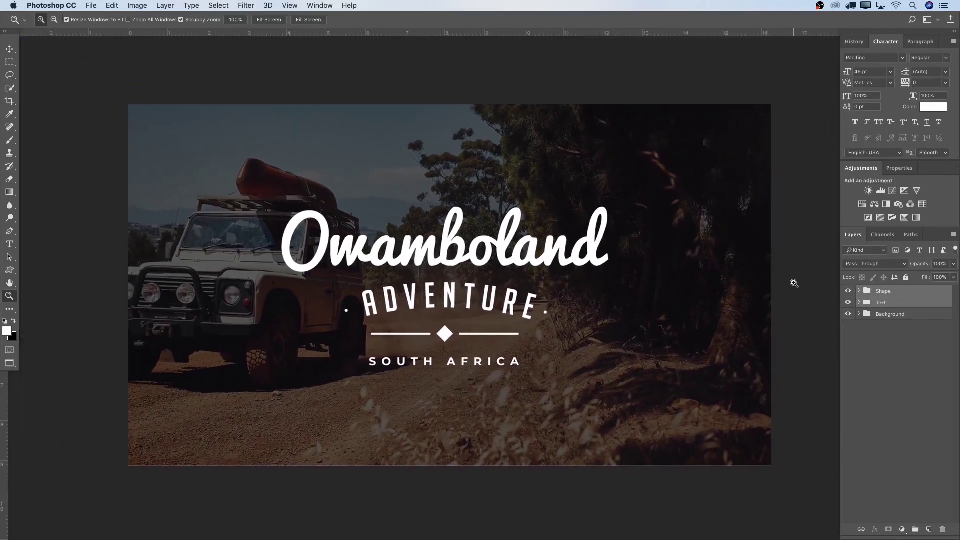
click(903, 327)
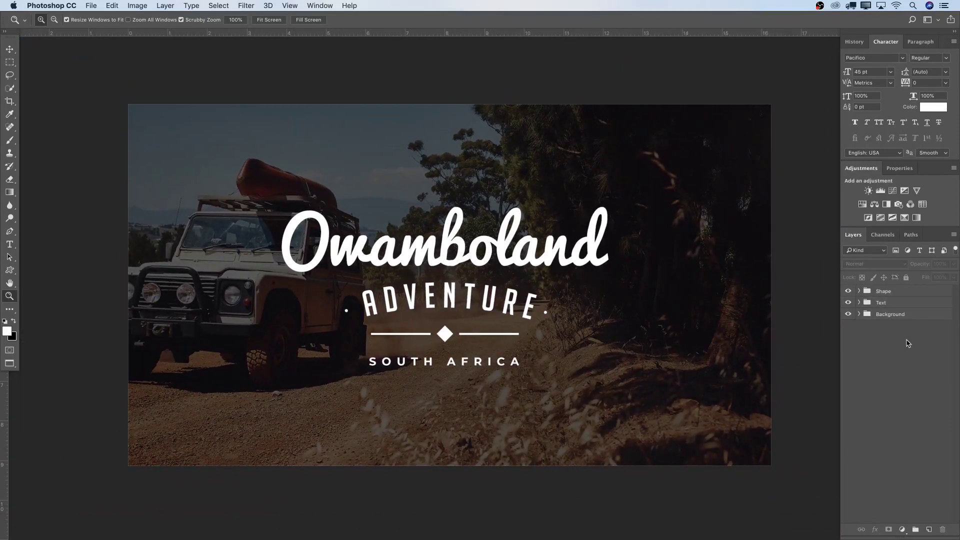